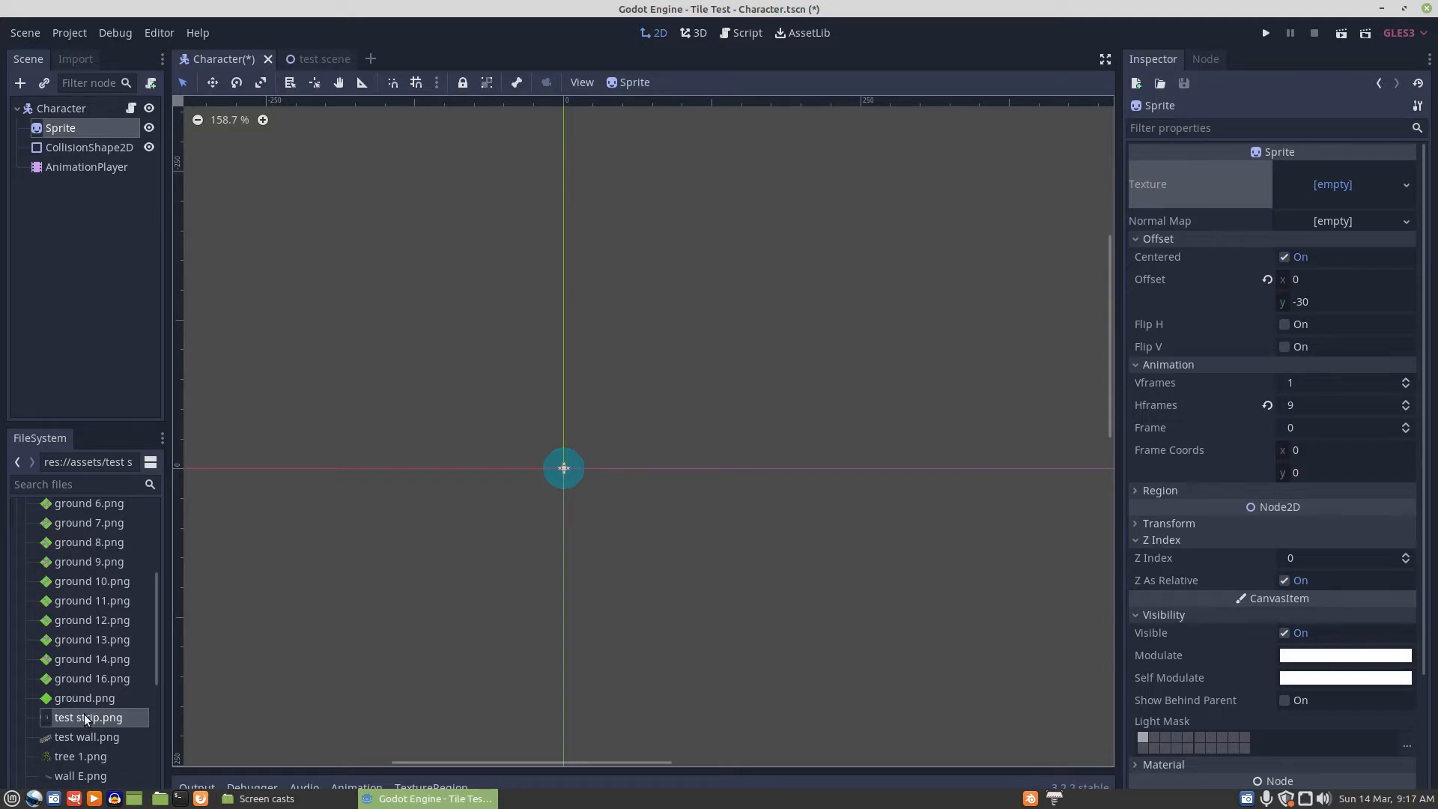
Step: Assign test strip.png as the Sprite's texture and create an animation named Idle_south in the AnimationPlayer
left_click_drag(83, 714, 1326, 184)
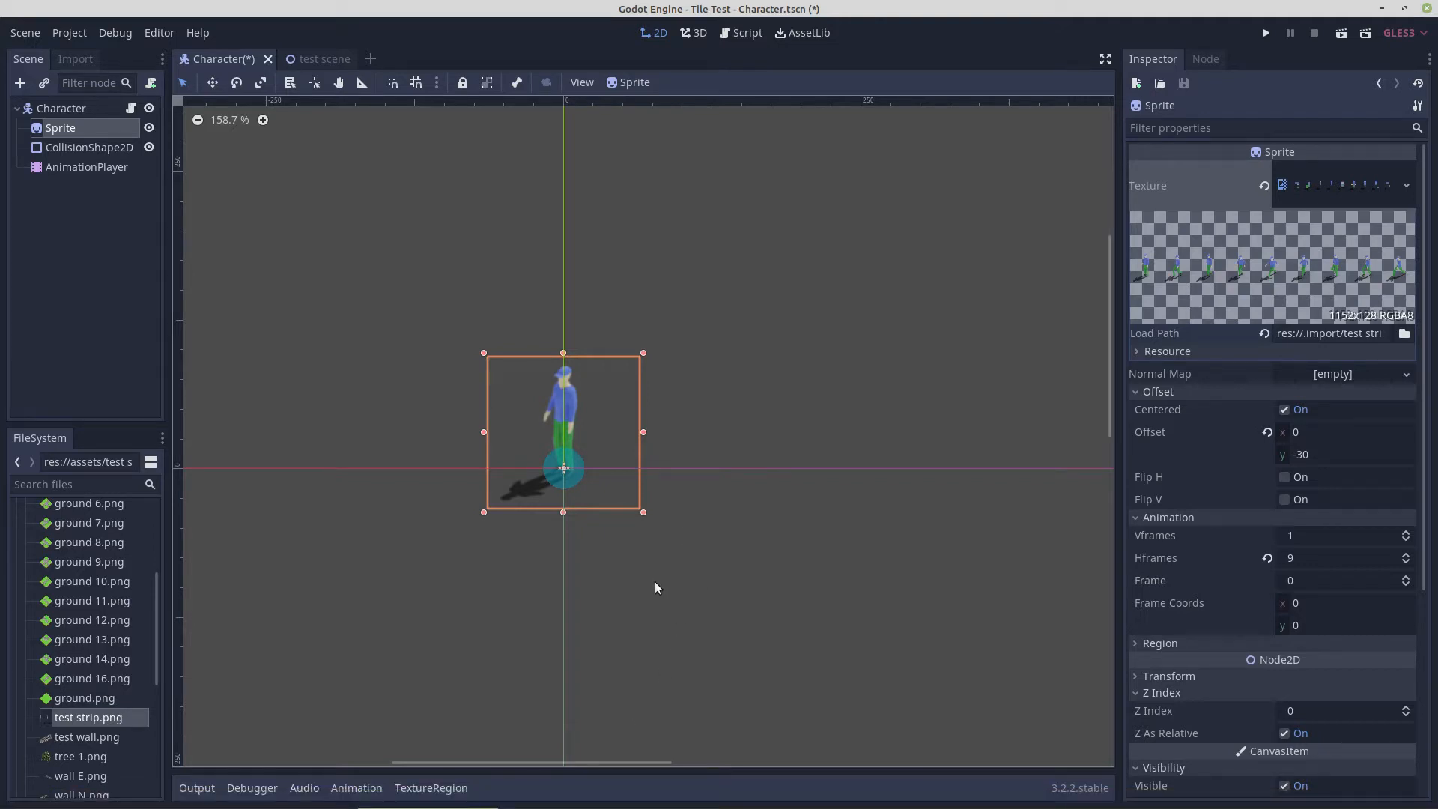
left_click(73, 168)
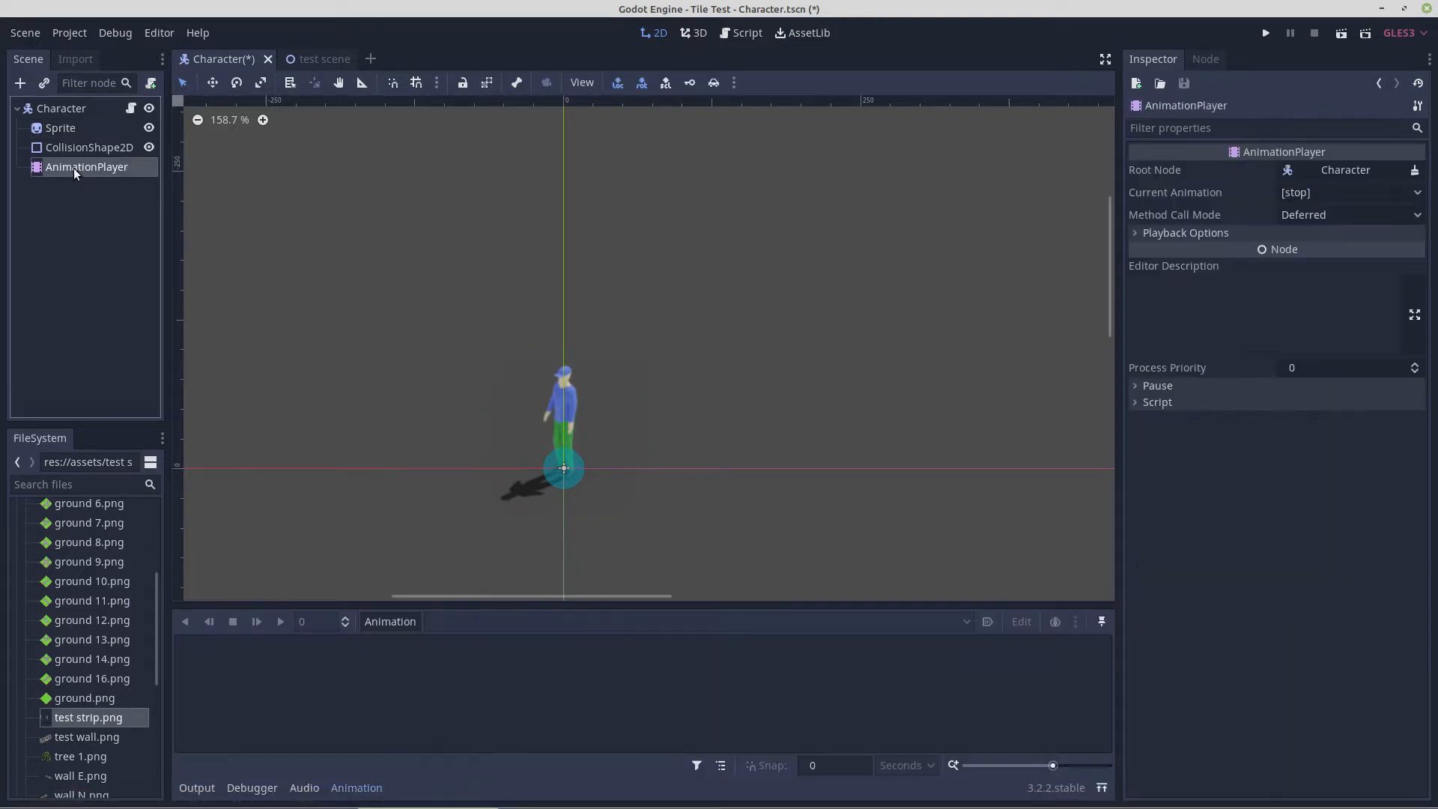
left_click(388, 622)
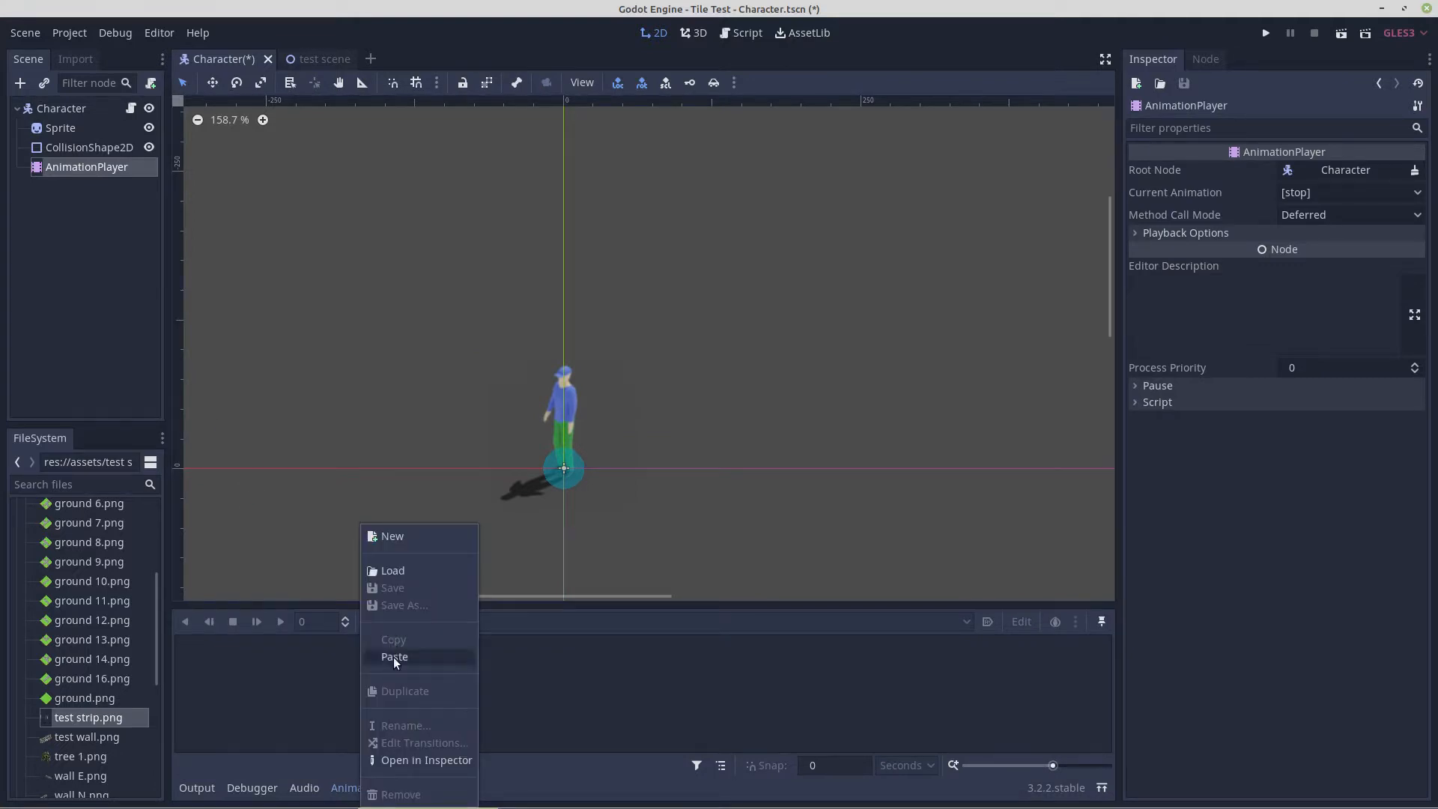
left_click(399, 538)
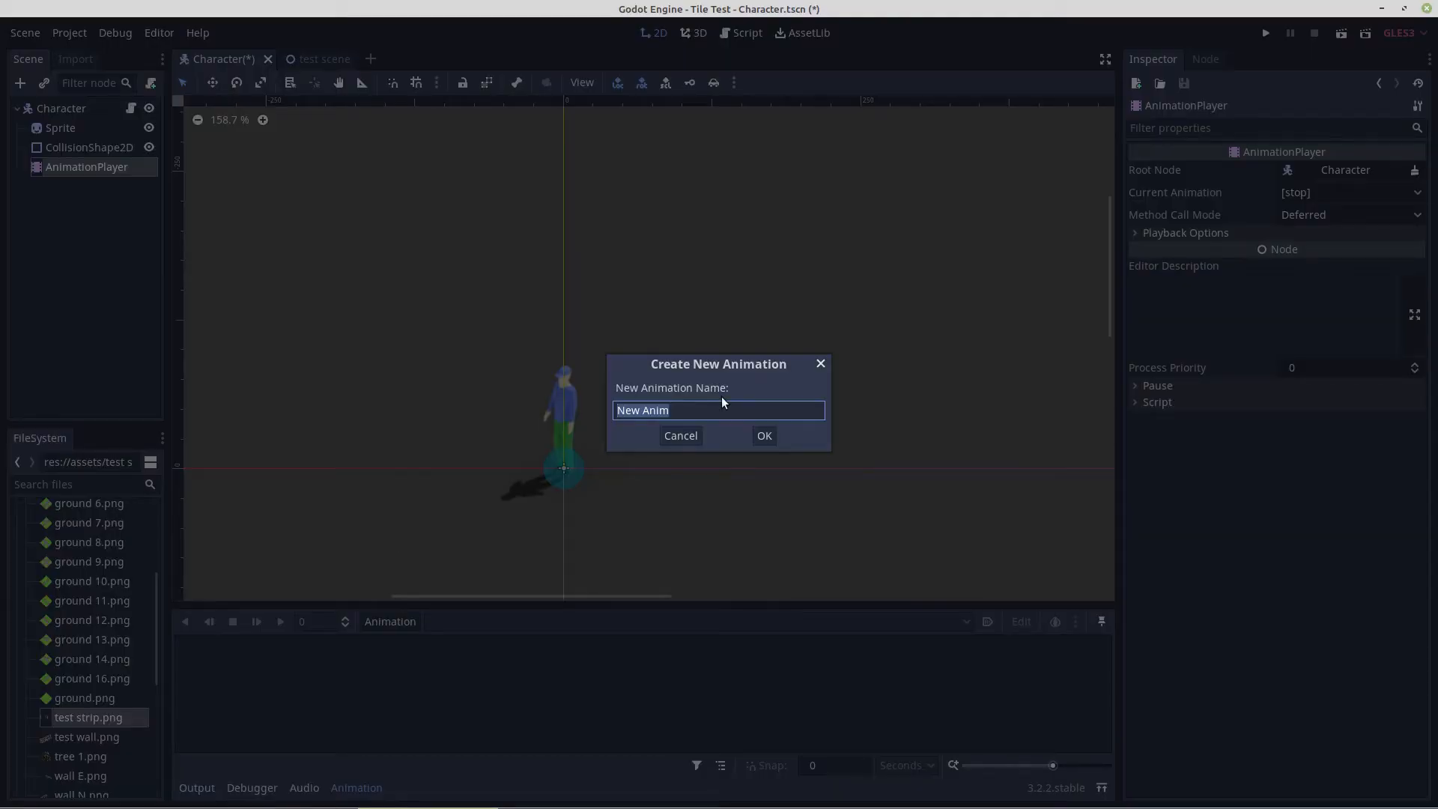
type("idle_south")
left_click(764, 441)
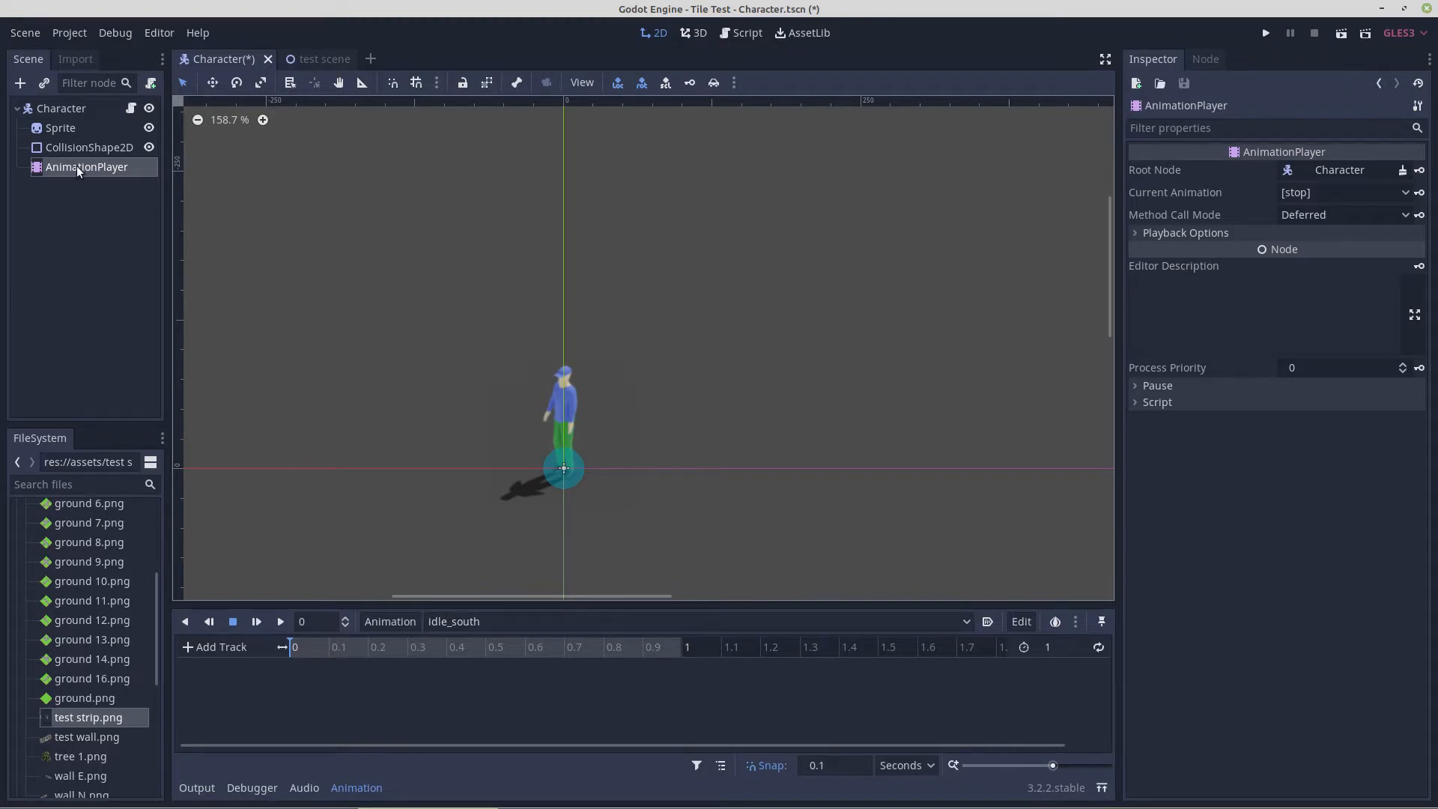
Step: Key the Sprite's Frame property at value 0 on a new track at the start of Idle_south
left_click(61, 129)
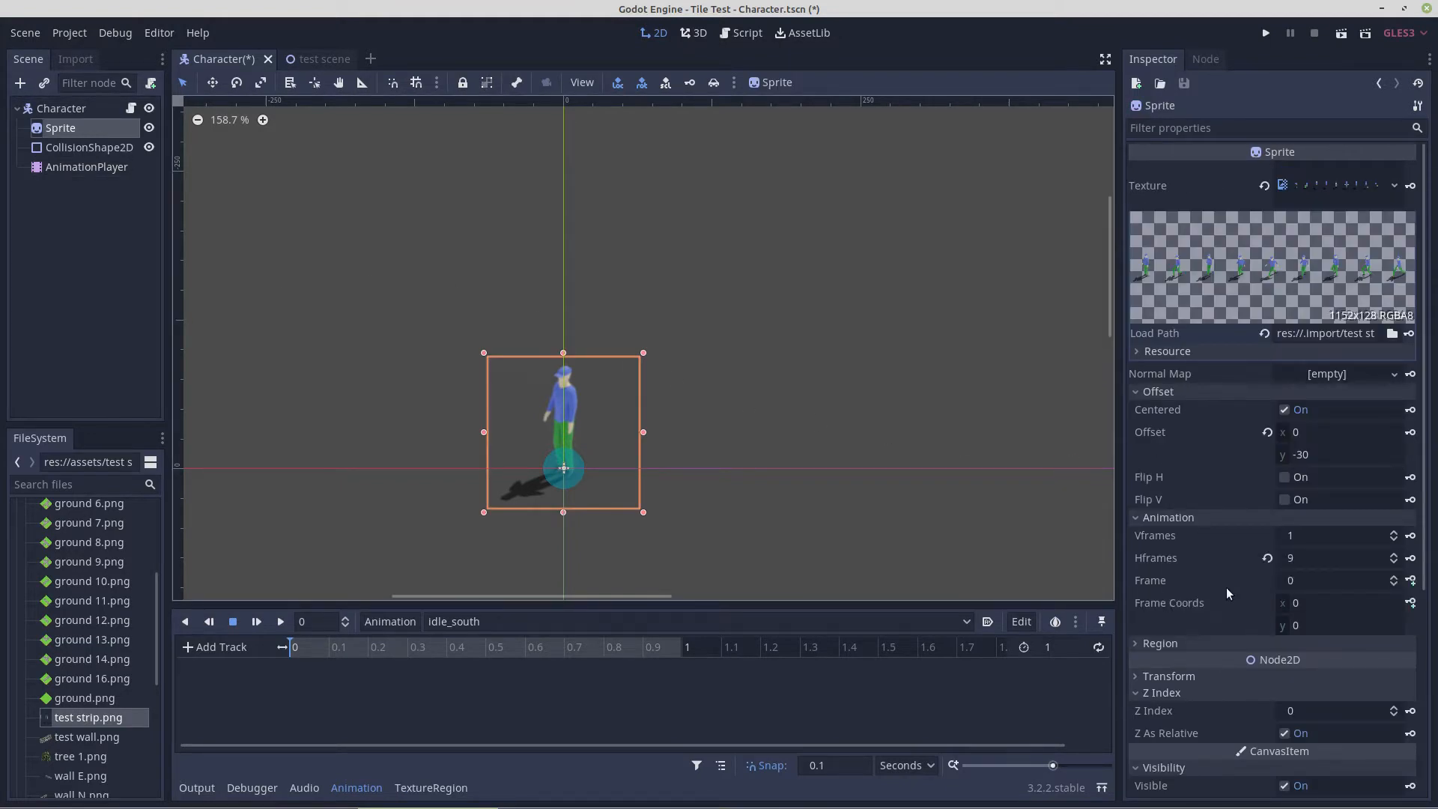
scroll(1228, 592, "down", 1)
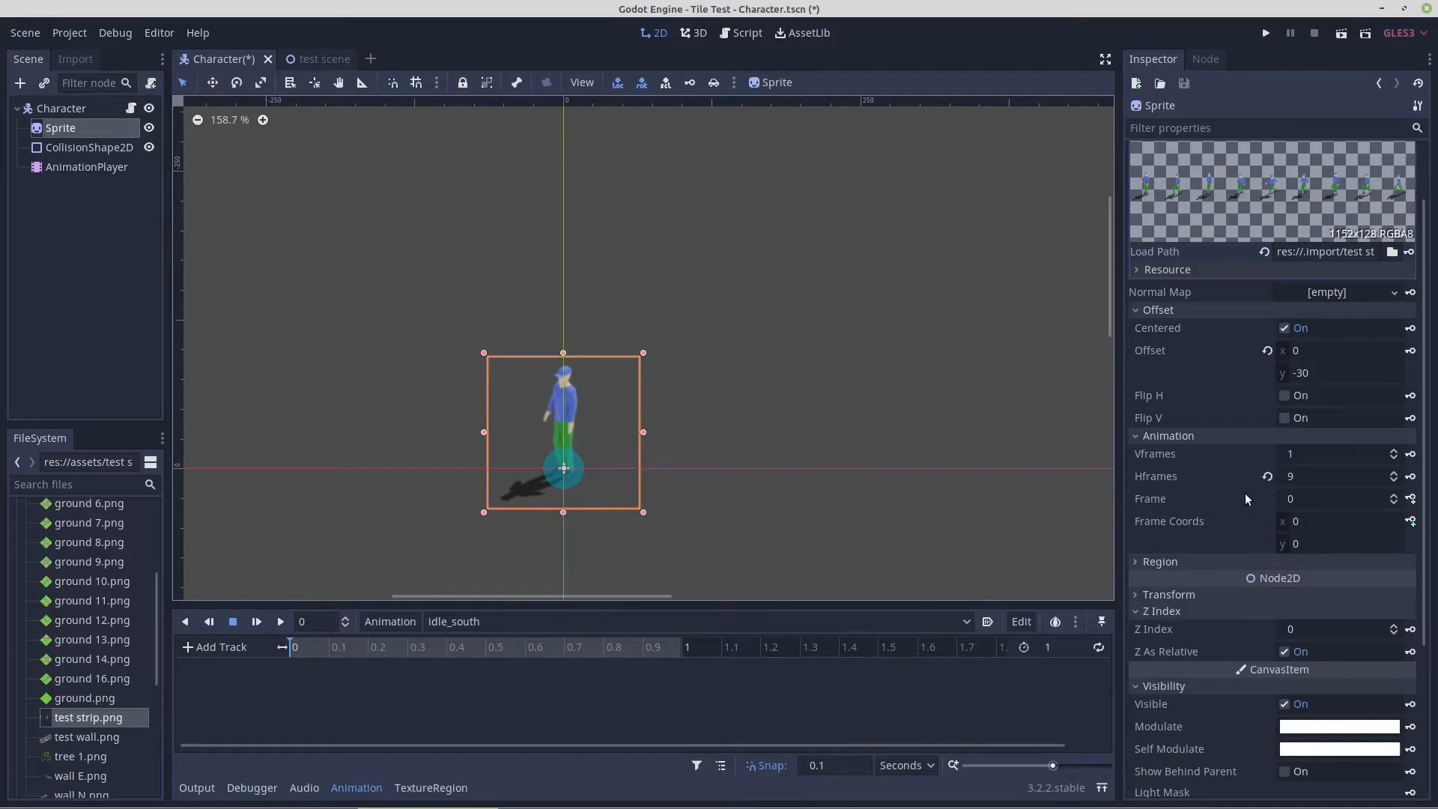
left_click(1411, 499)
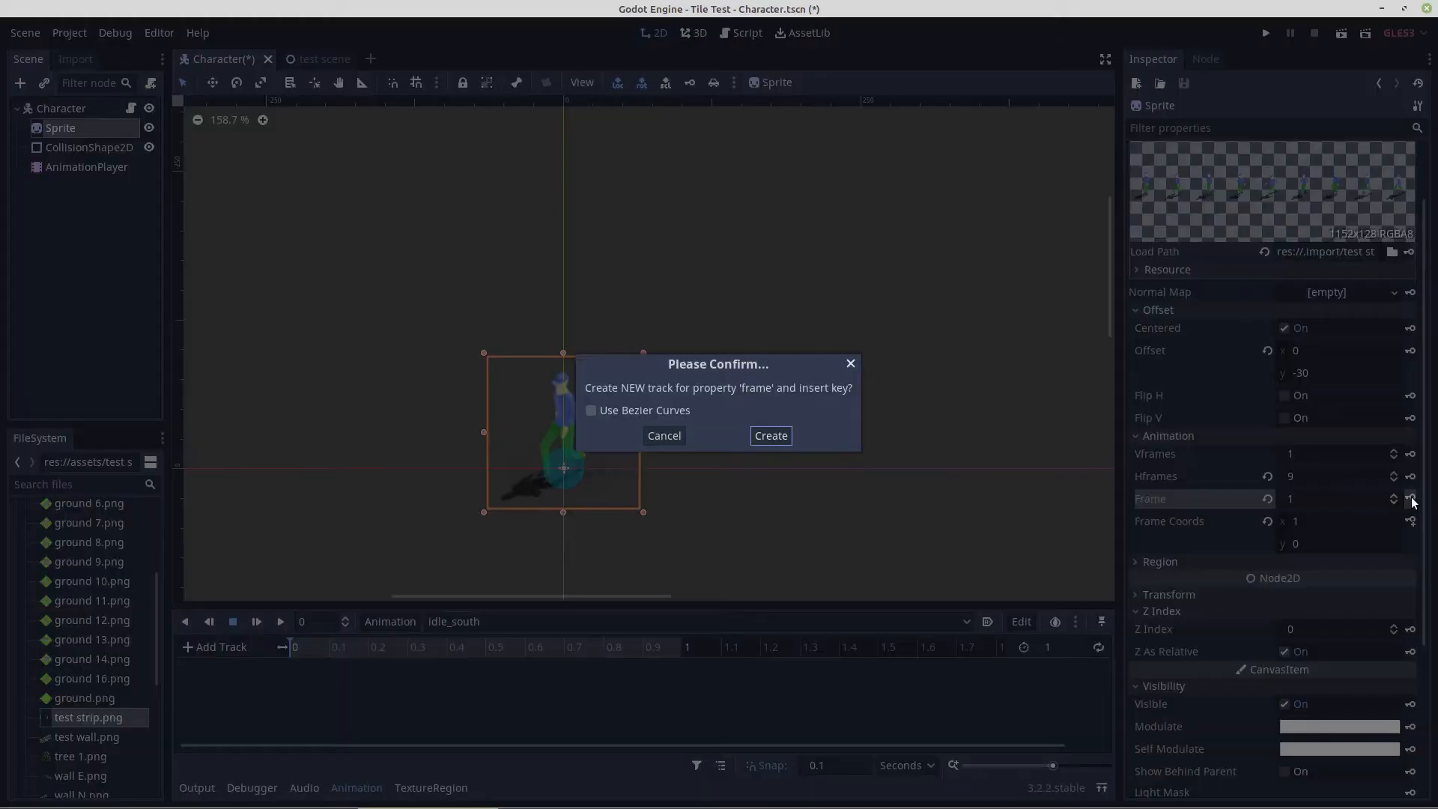
left_click(771, 436)
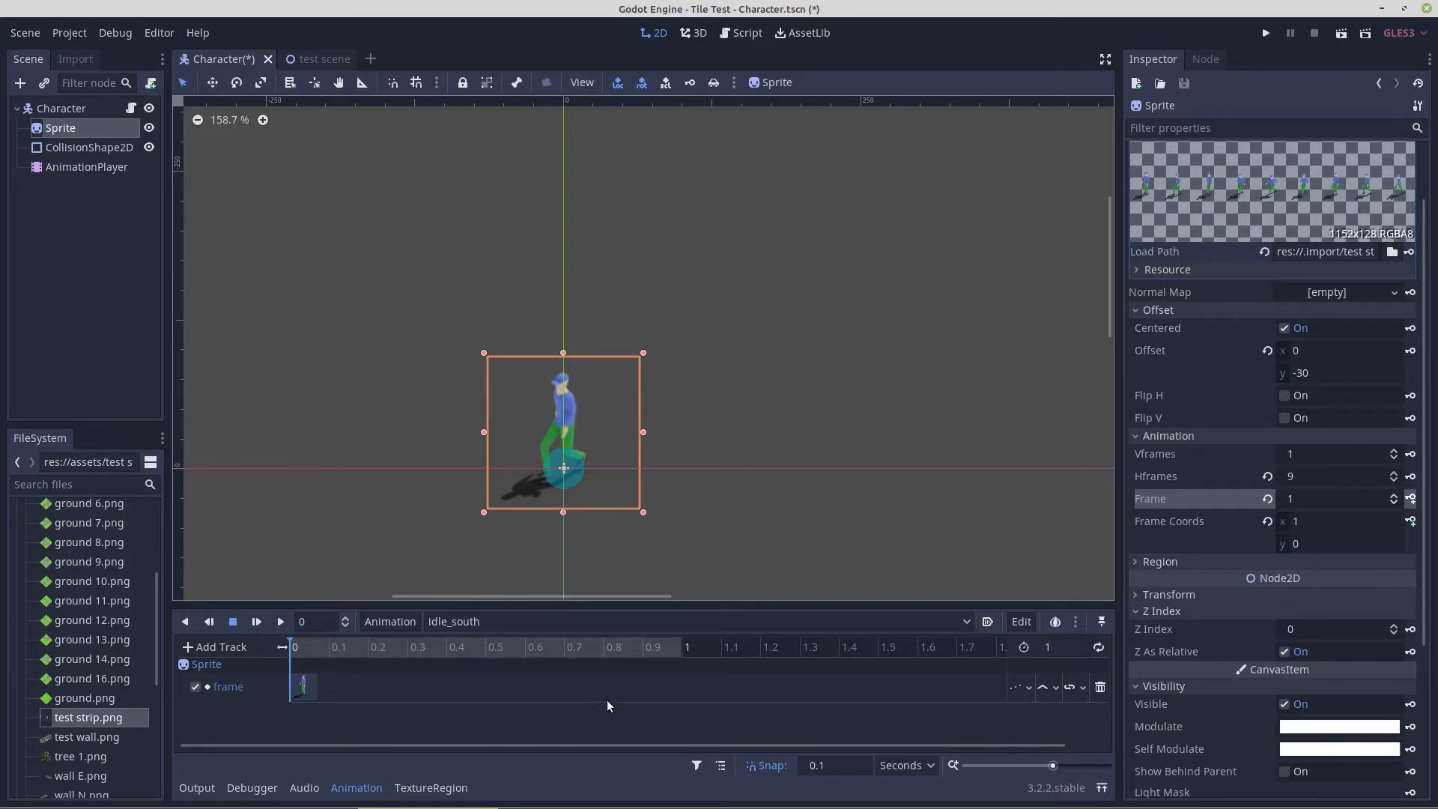
Step: Set the length of the Idle_south animation to 0.01 seconds
left_click(1049, 647)
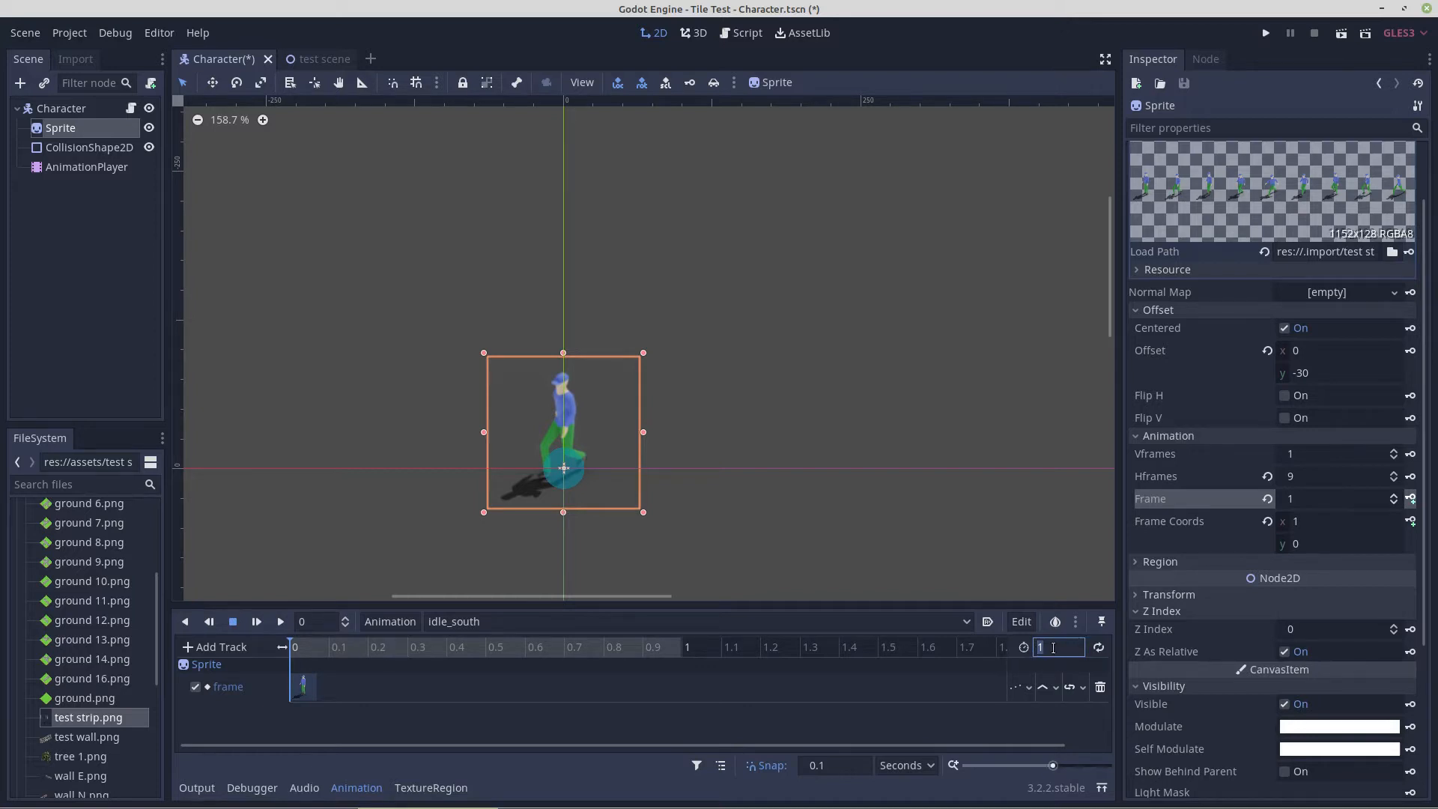
type(".01")
left_click(880, 722)
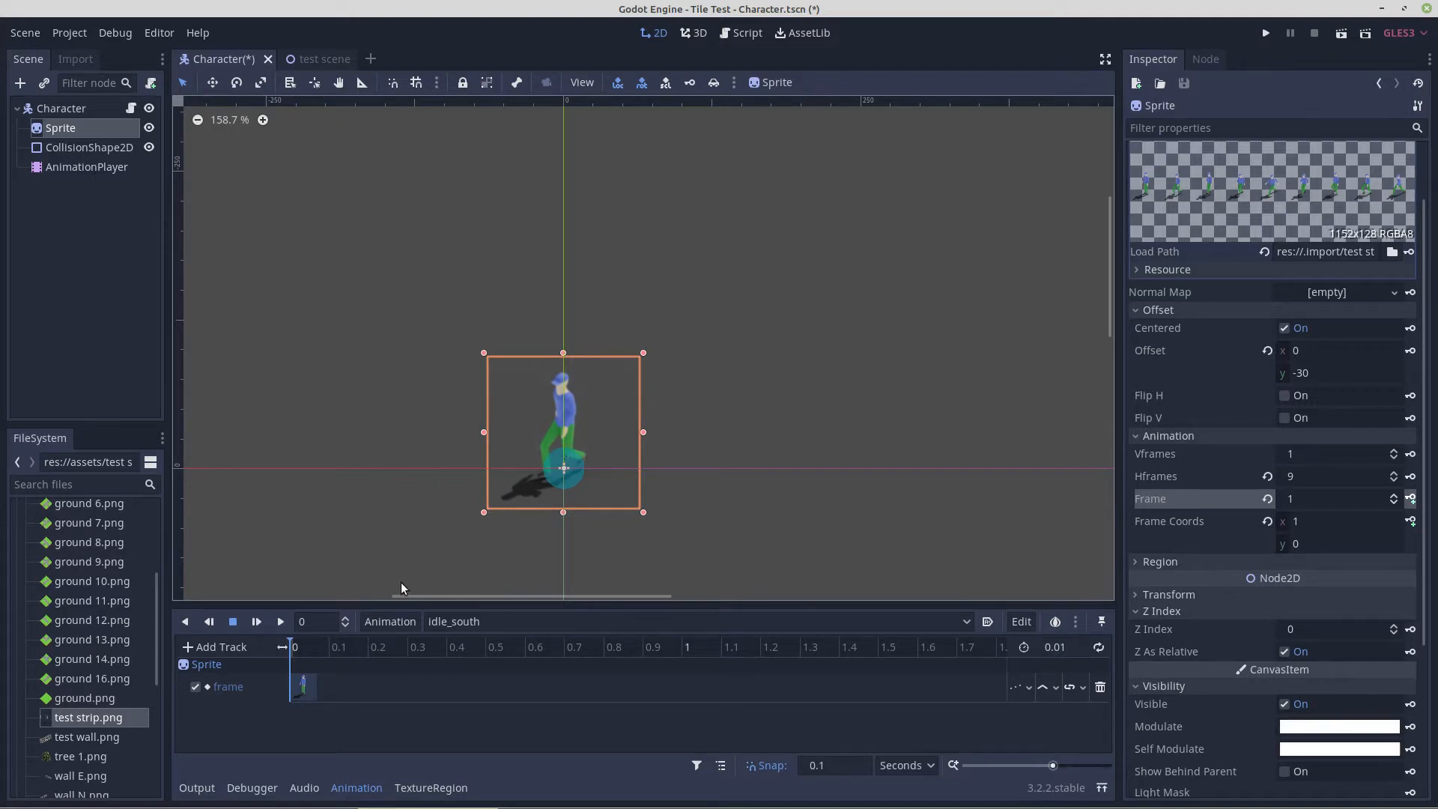
Step: Create a second animation named walk_south
left_click(398, 623)
left_click(395, 537)
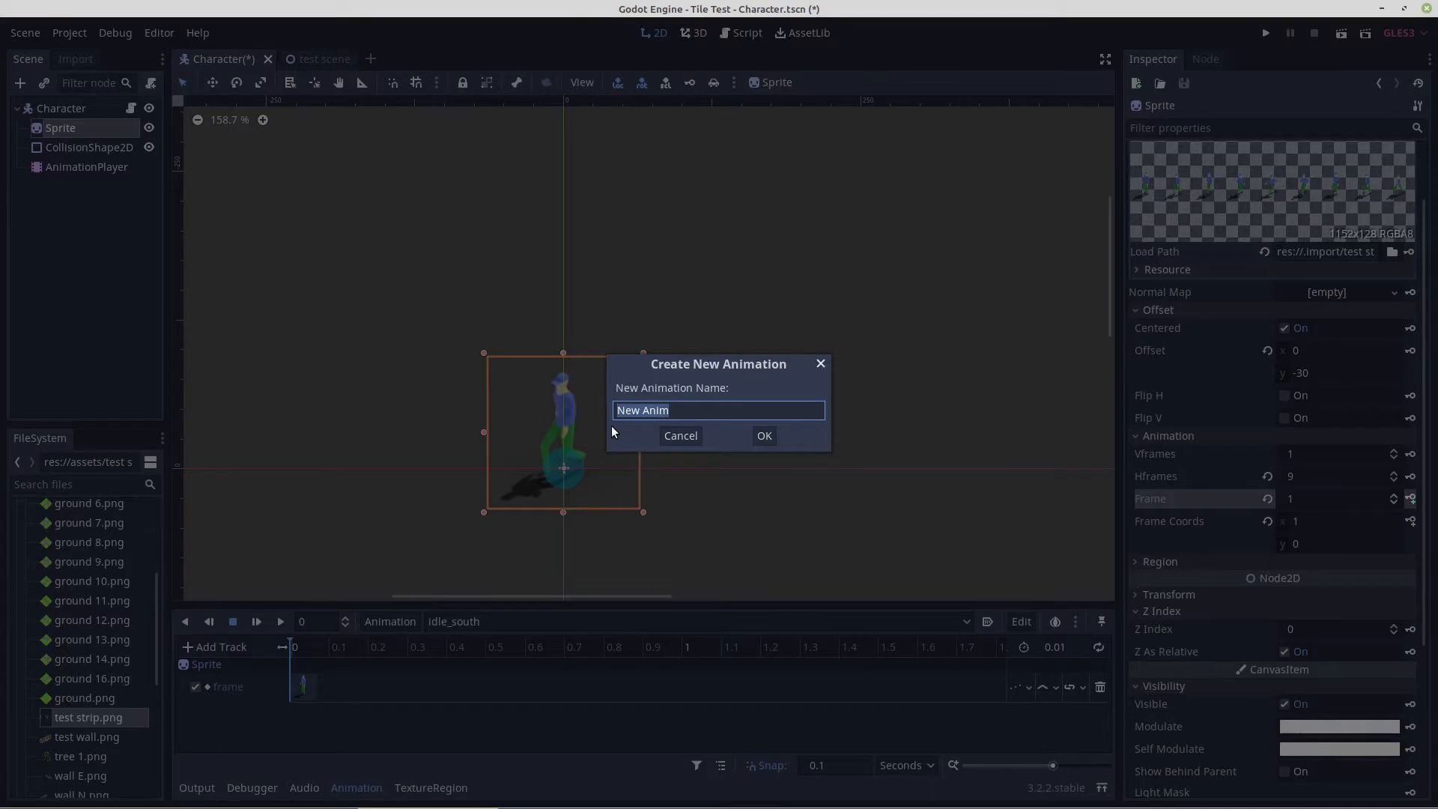
type("walk_south")
left_click(764, 436)
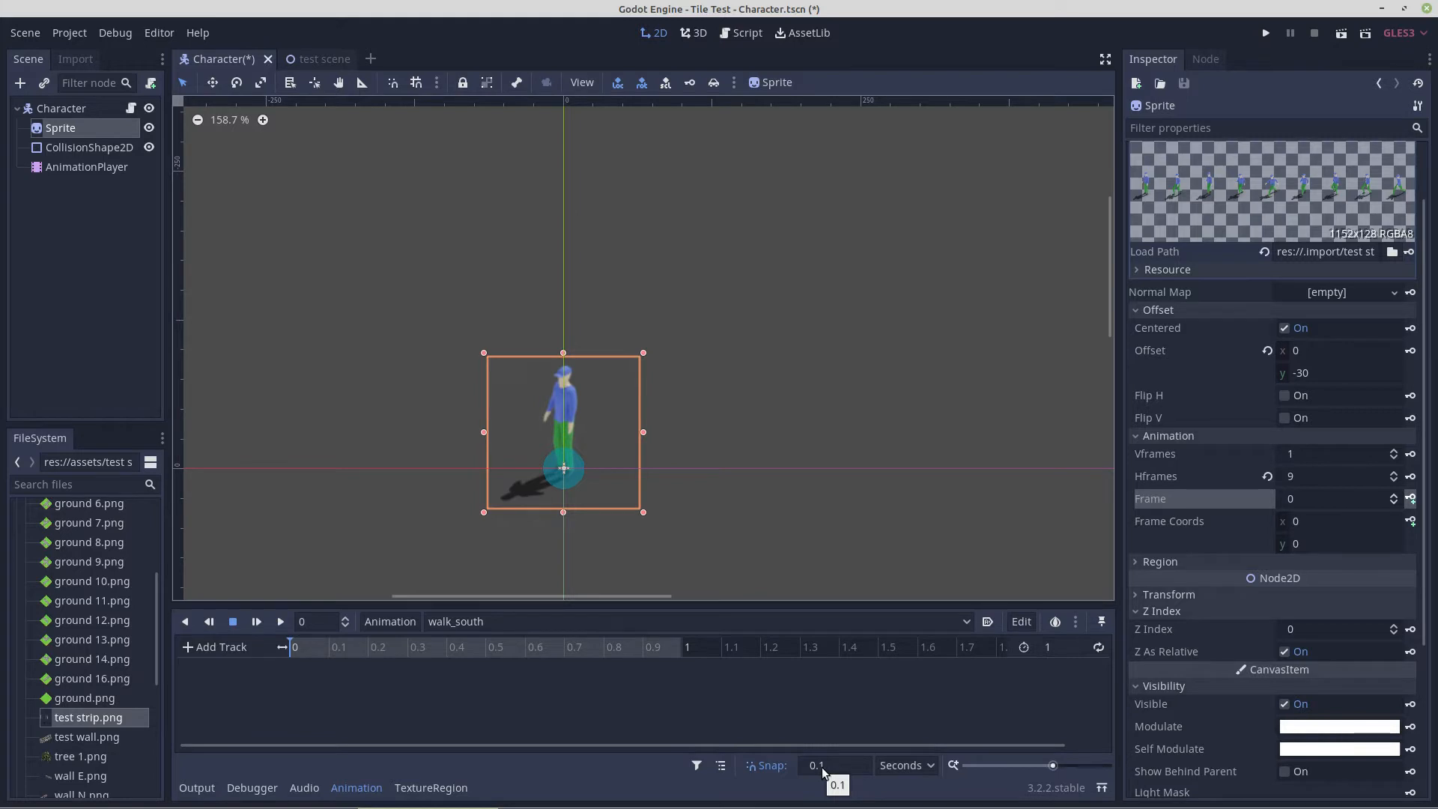
Step: Set the walk_south animation's length to 2 seconds and its snap interval to 0.09 seconds
left_click(1050, 646)
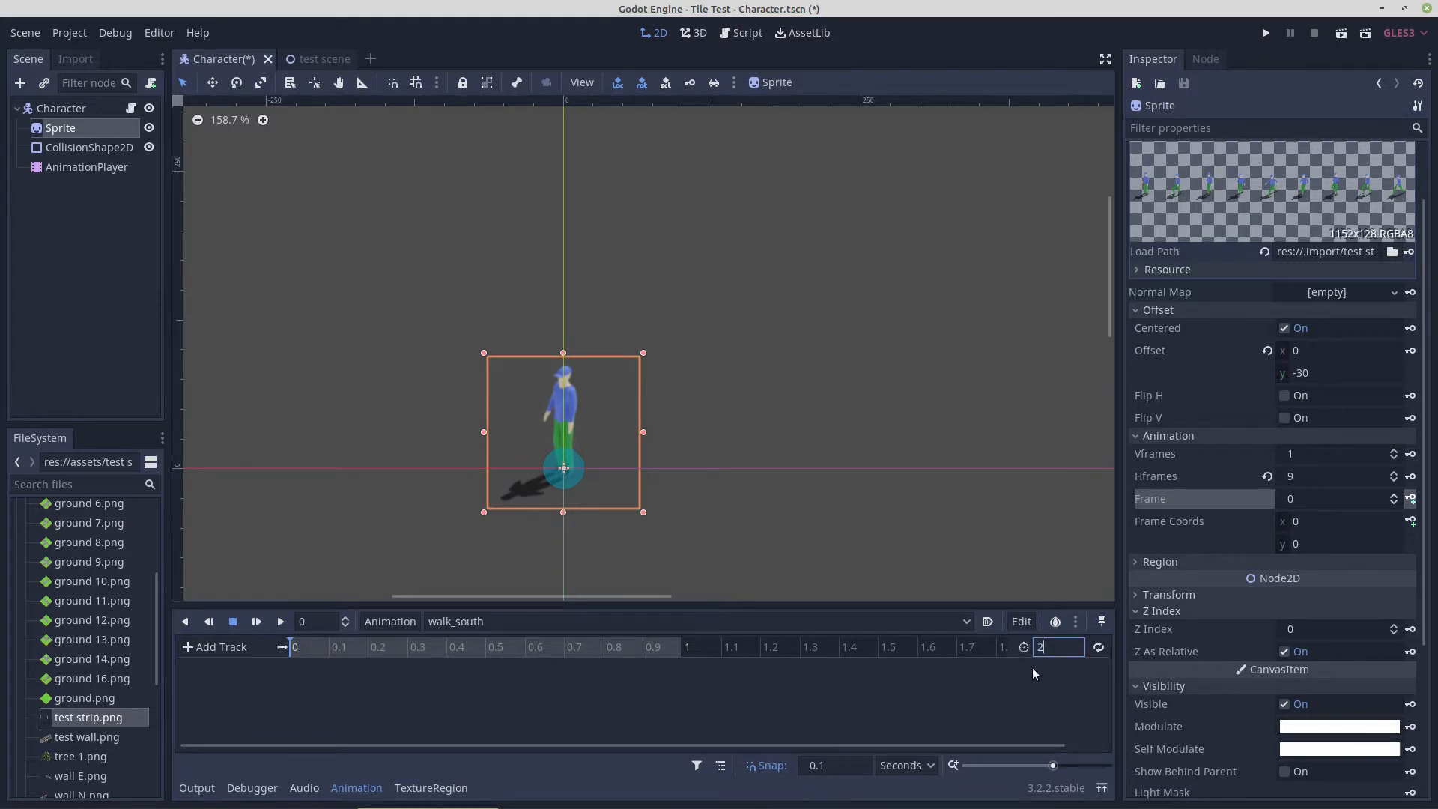
type("2")
key("Return")
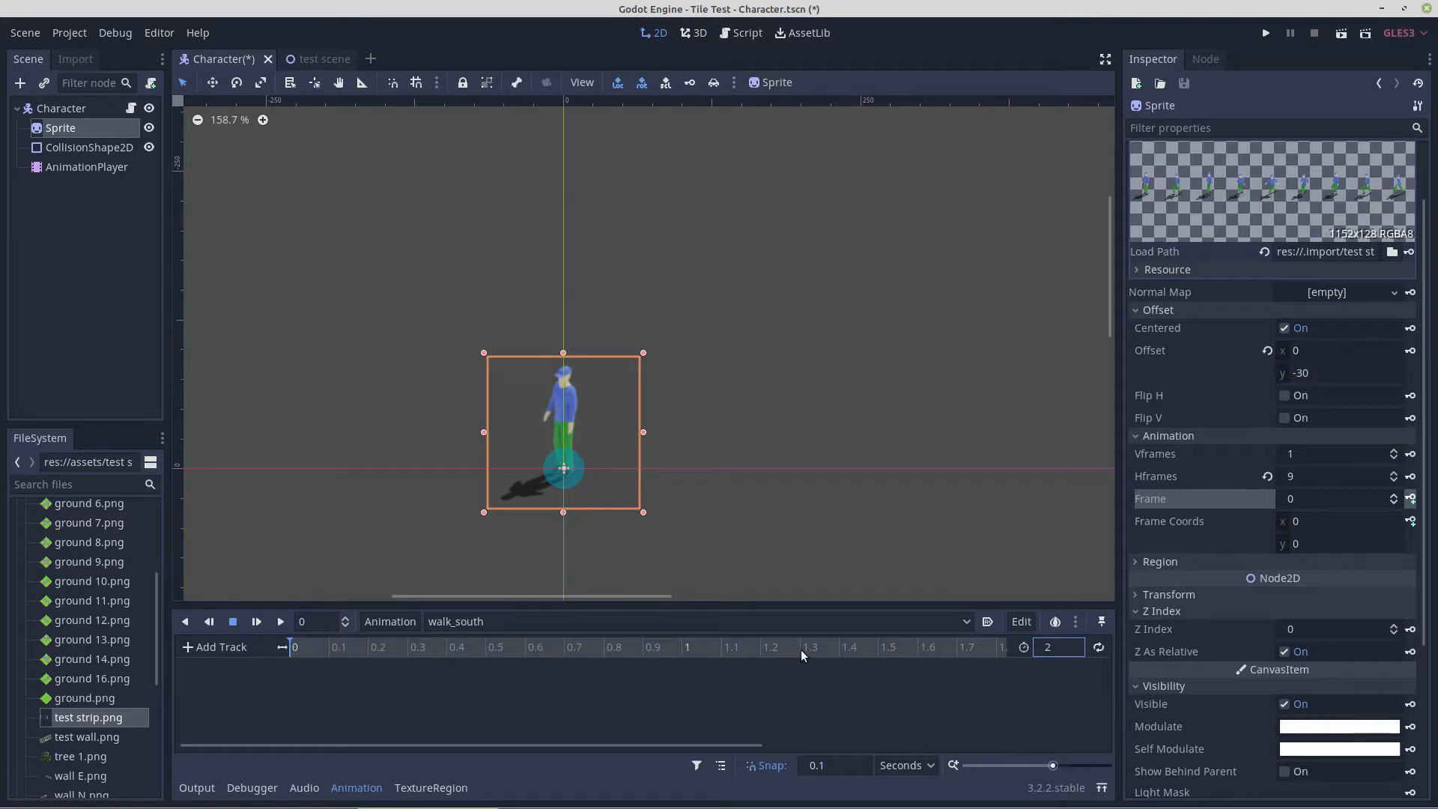
left_click(815, 768)
left_click(821, 767)
key("Return")
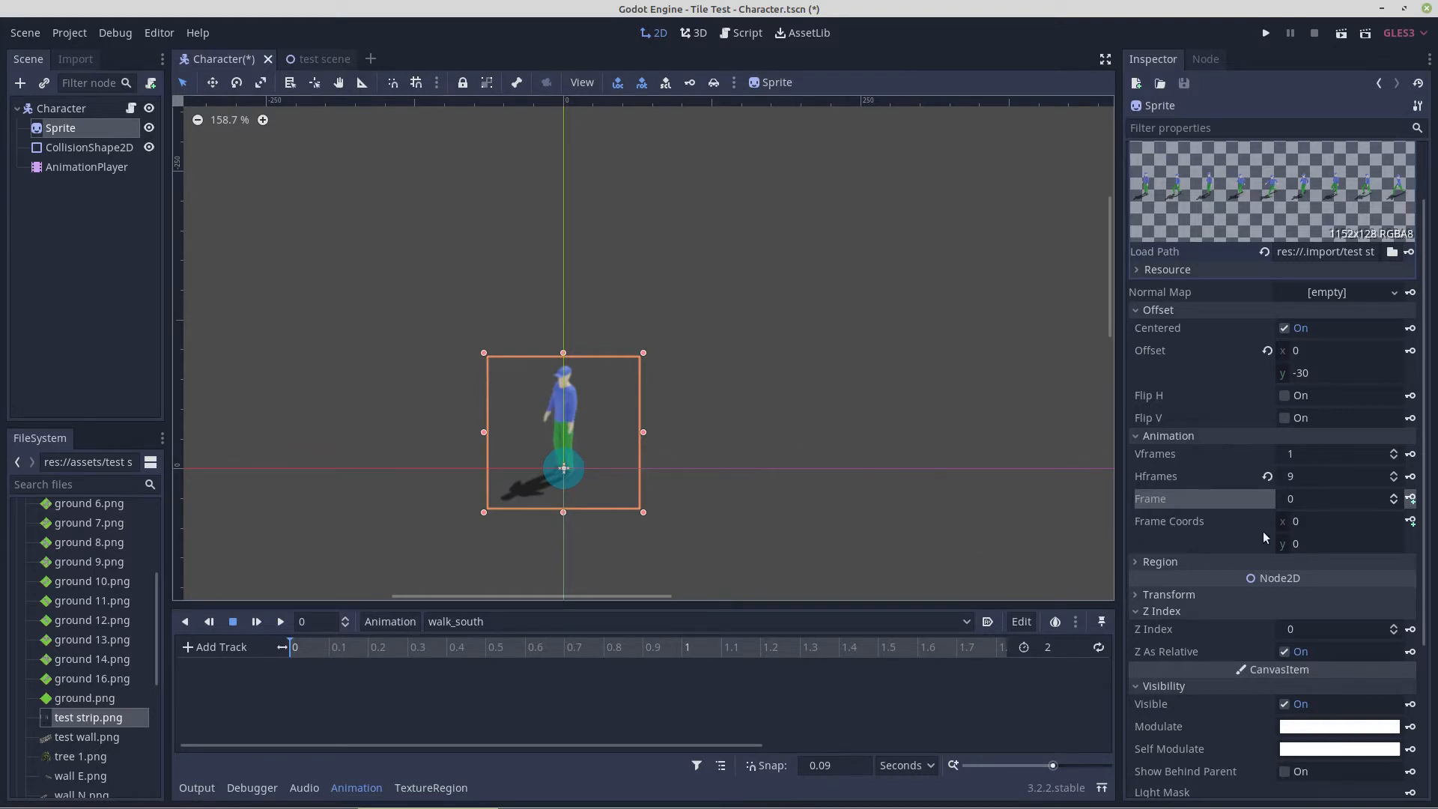
Step: Set the Sprite's Frame to 1 and key it on a new track at the start of walk_south
left_click(1393, 495)
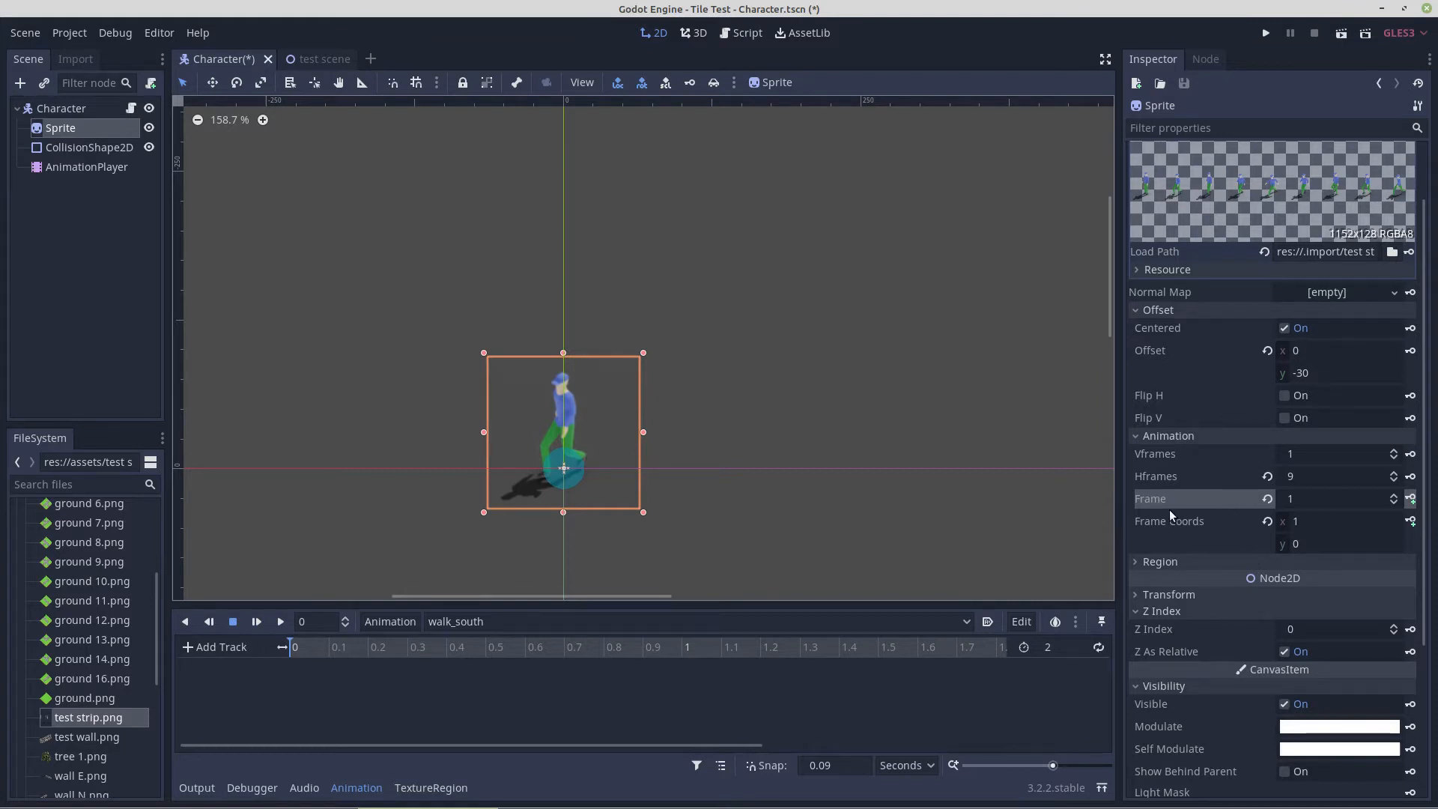
left_click(1411, 499)
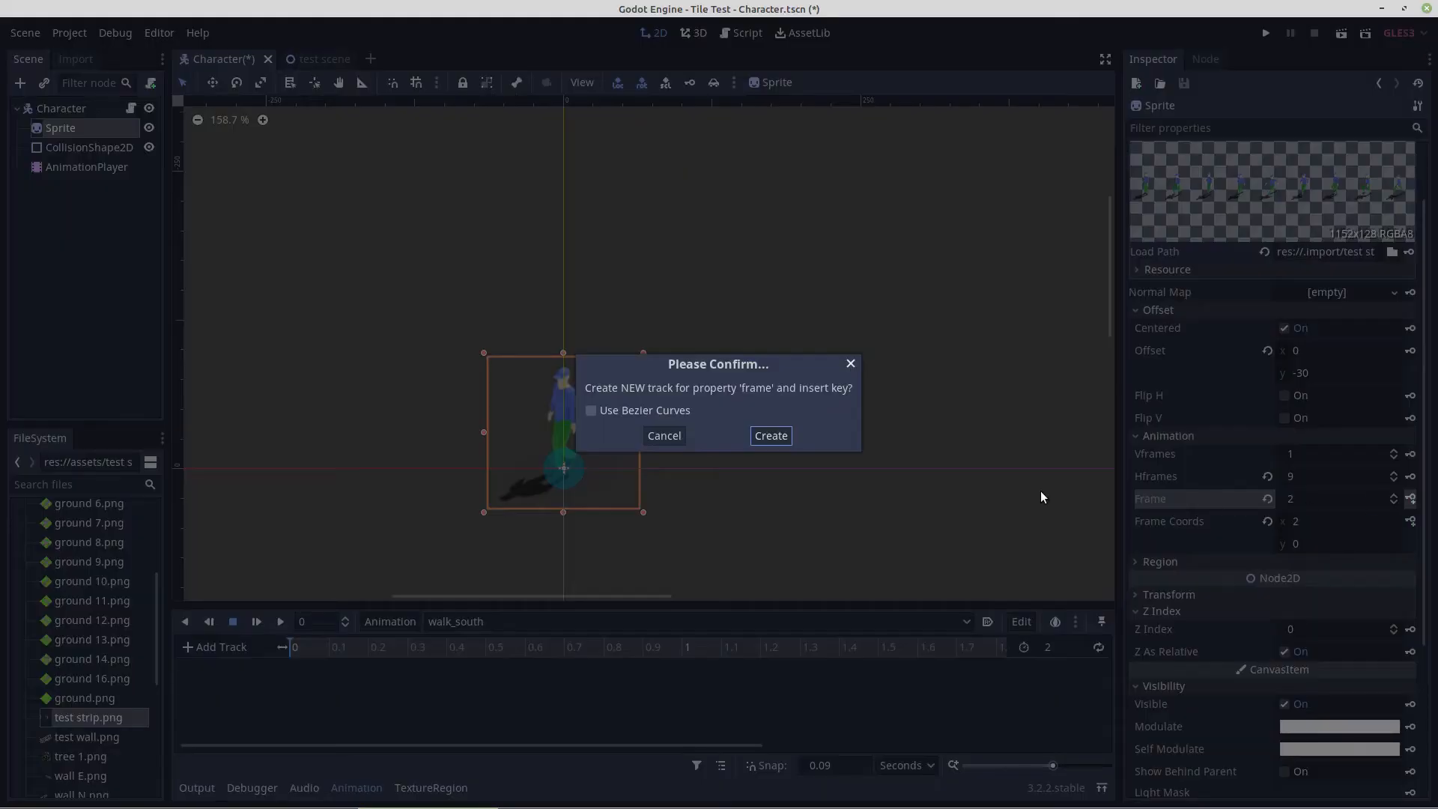
left_click(767, 434)
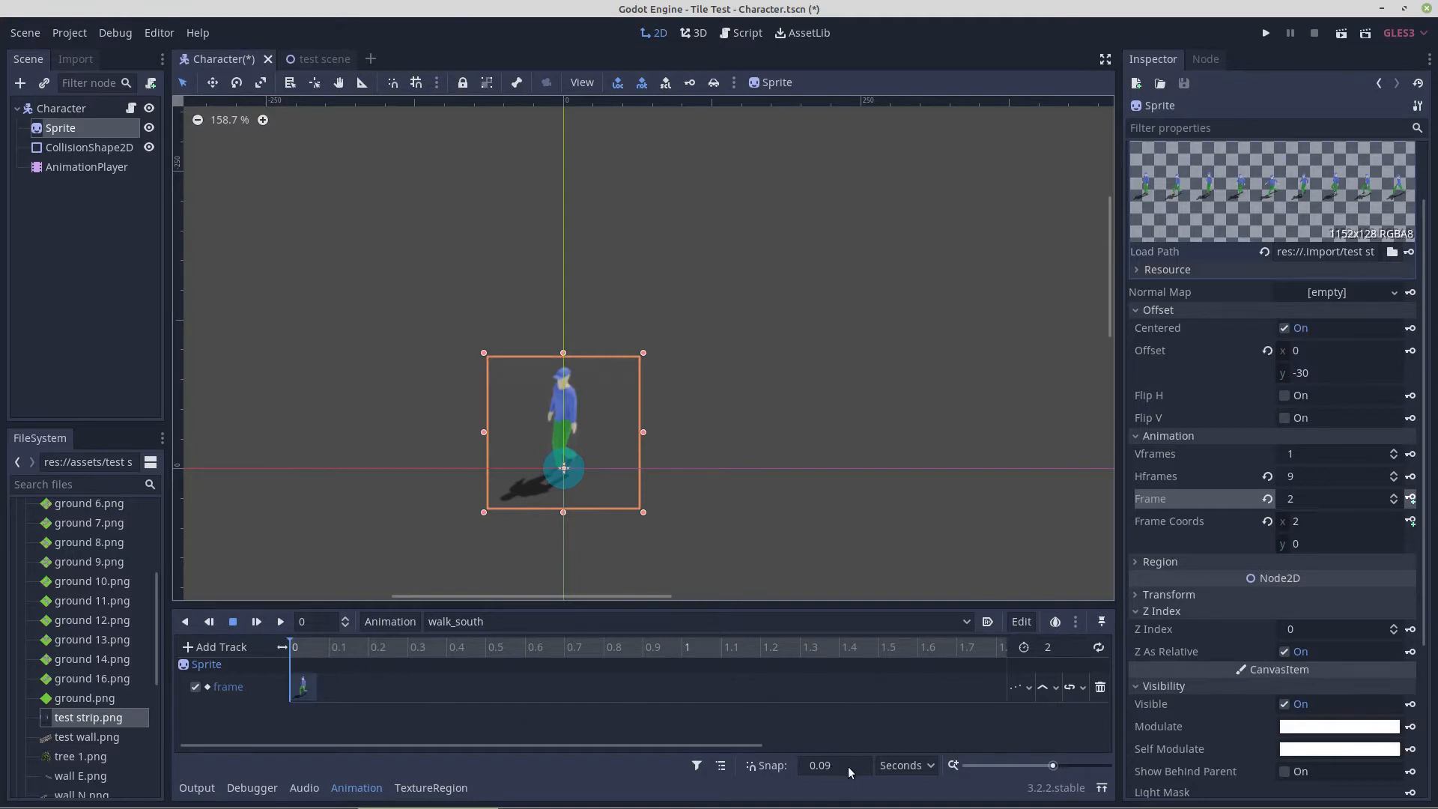
left_click(307, 624)
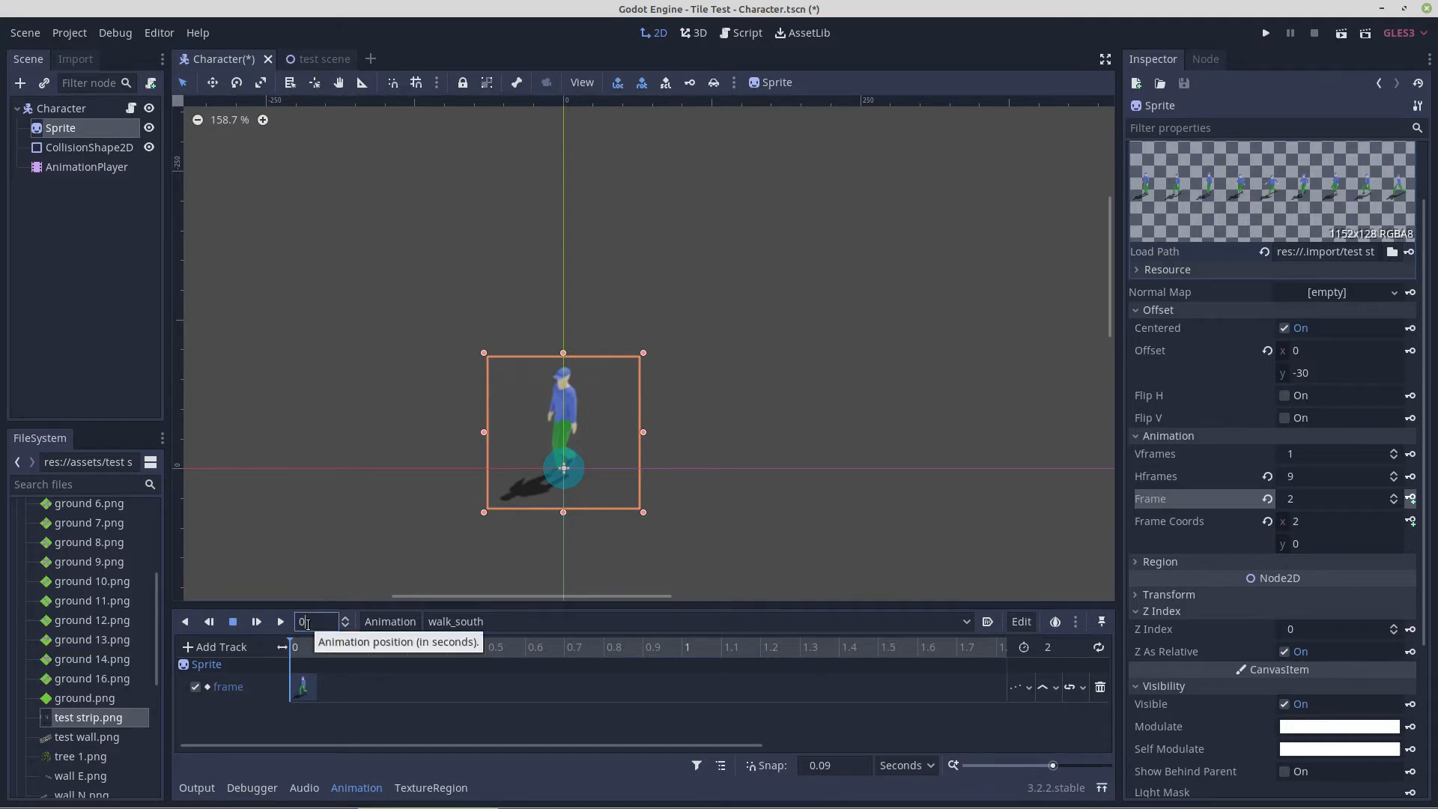
type(".09")
left_click(271, 631)
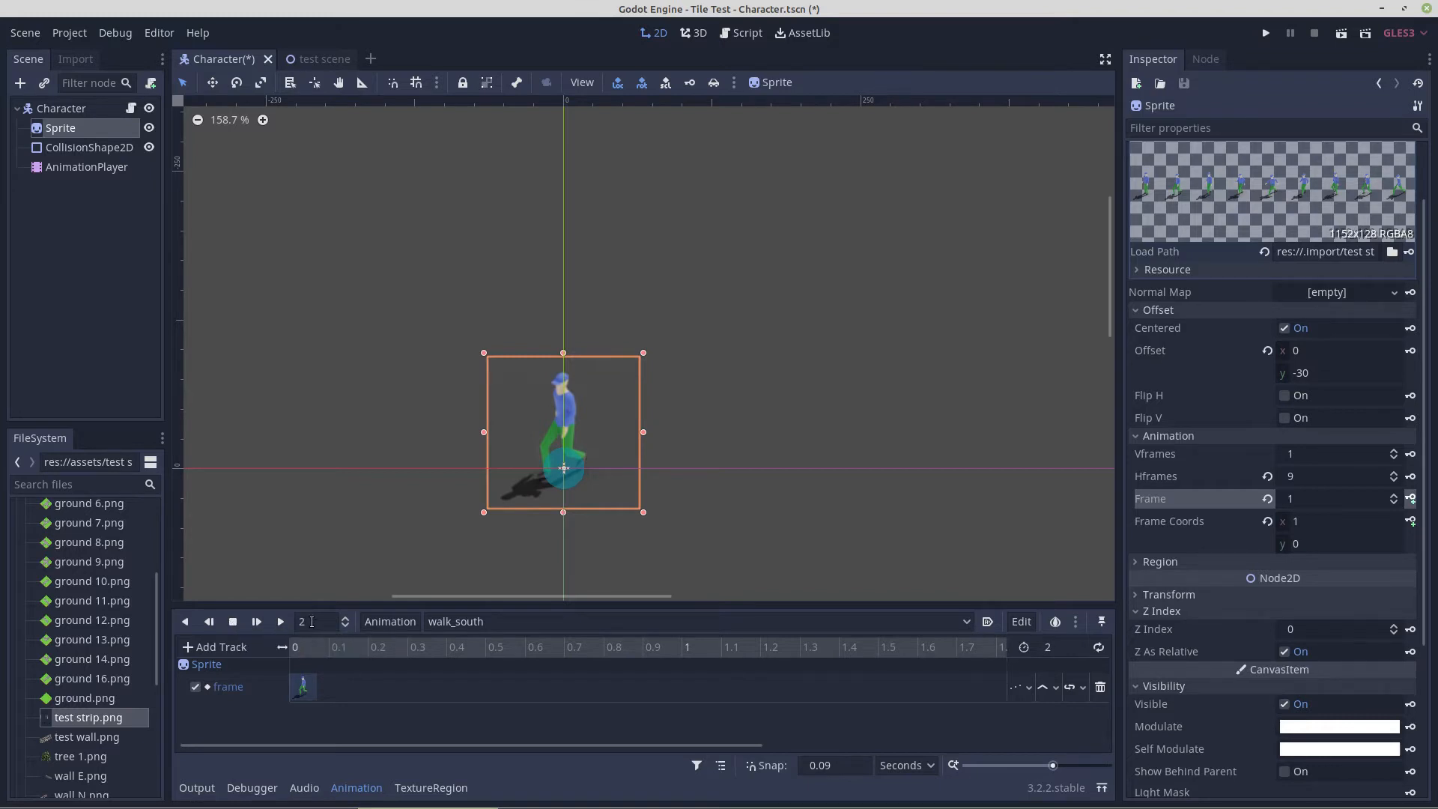
left_click(307, 626)
left_click(264, 631)
Step: Move the walk_south playhead to 0.09 seconds
left_click(297, 623)
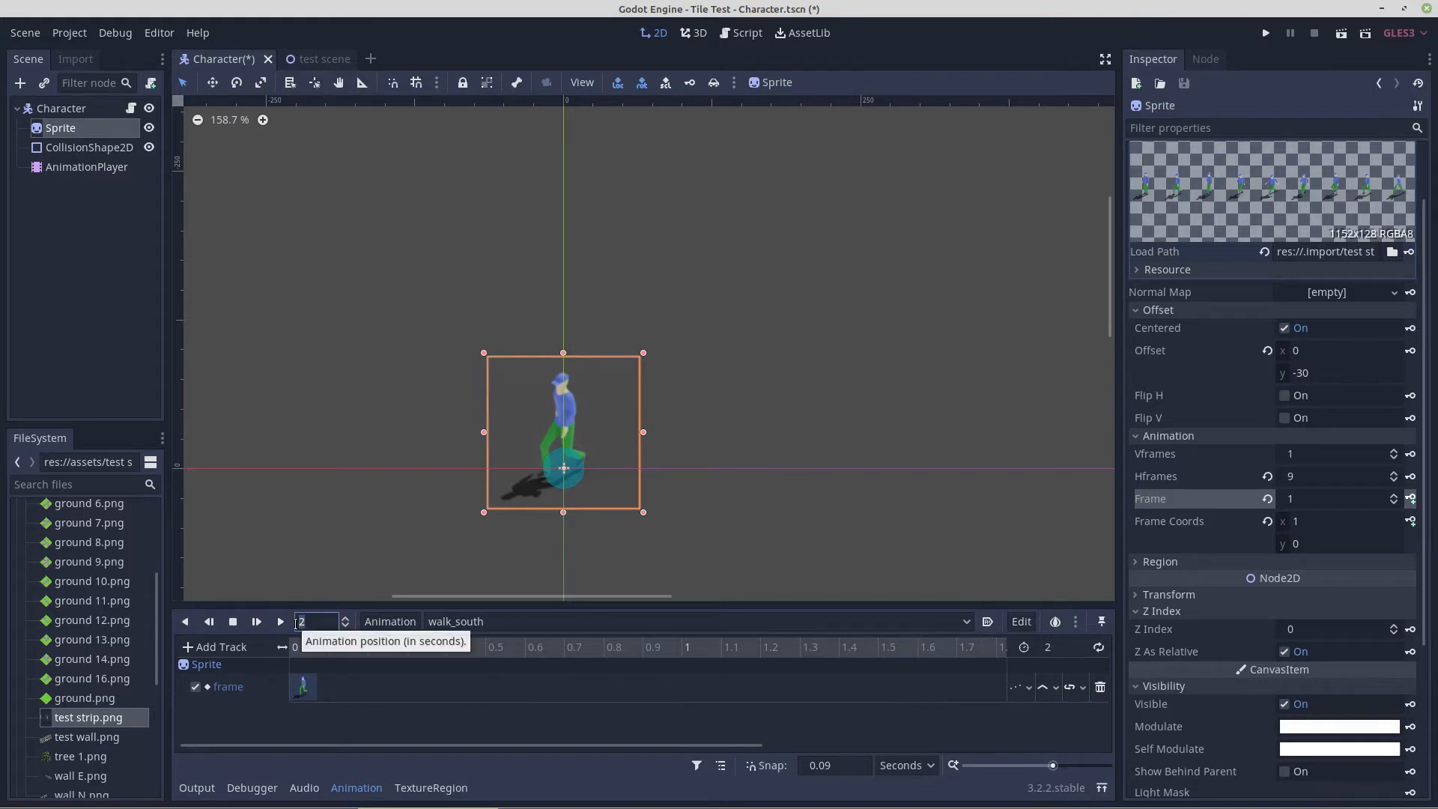
key("Delete")
type("0.09")
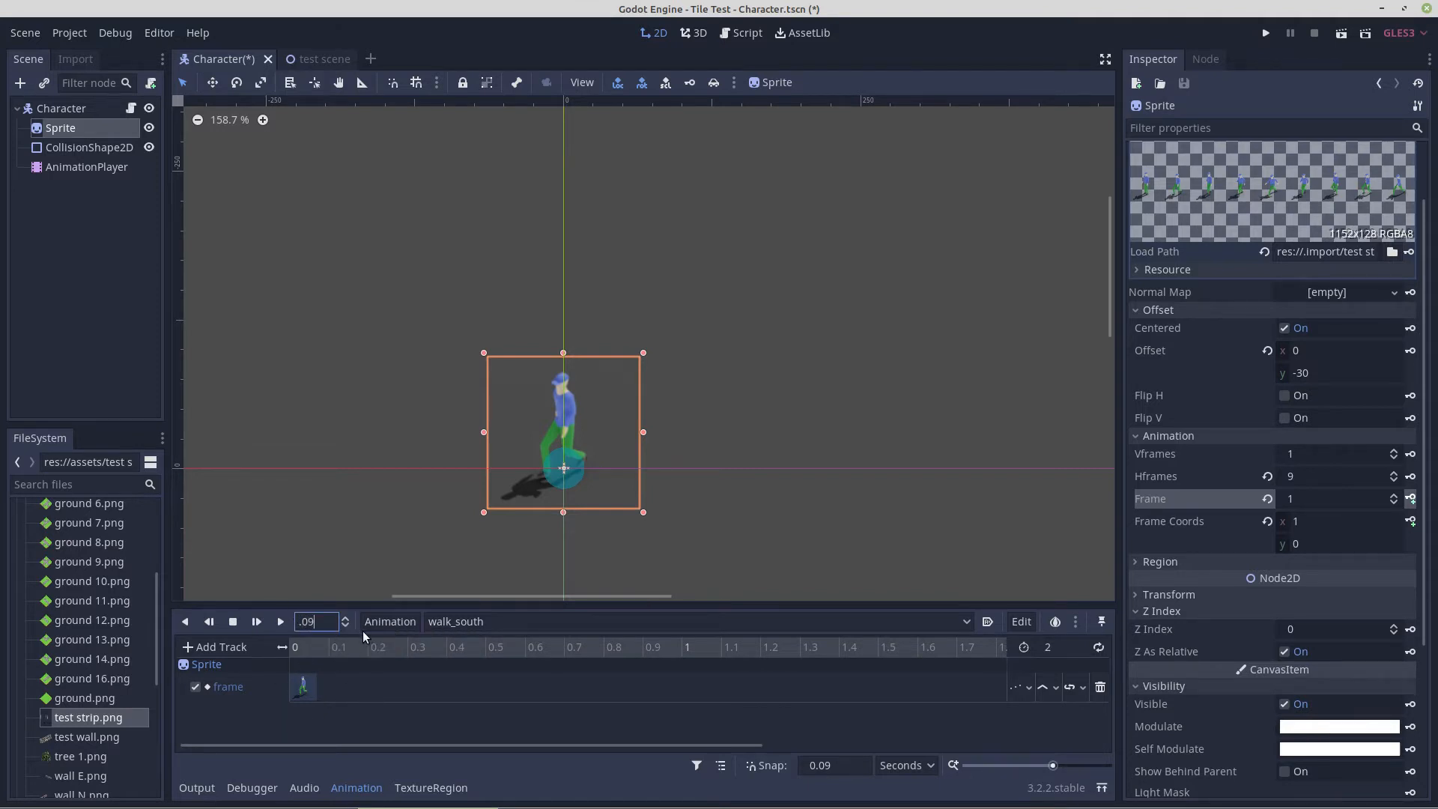
left_click(225, 630)
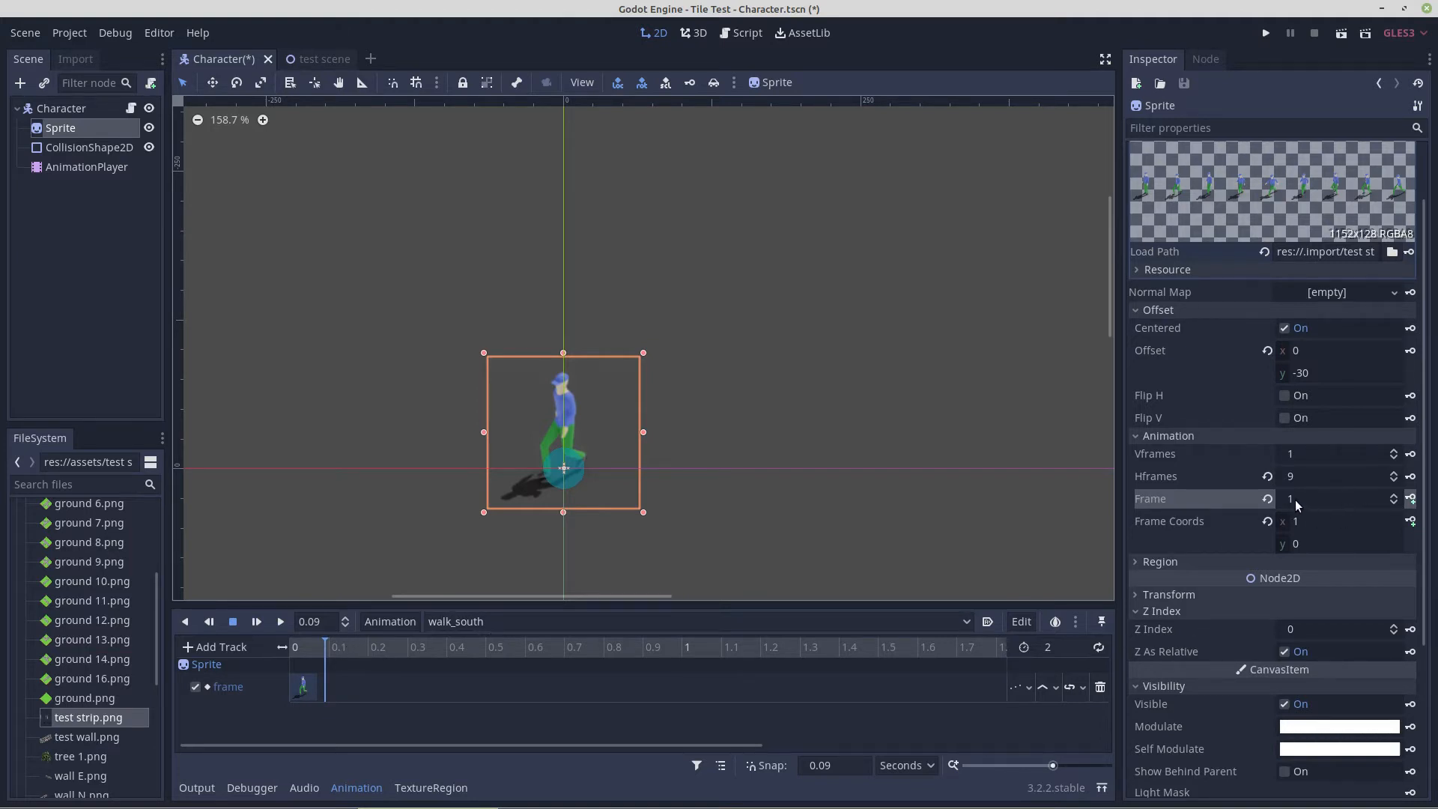
Step: Key the Sprite's Frame values 2 through 8 at successive 0.09-second intervals on the walk_south frame track
left_click(1395, 496)
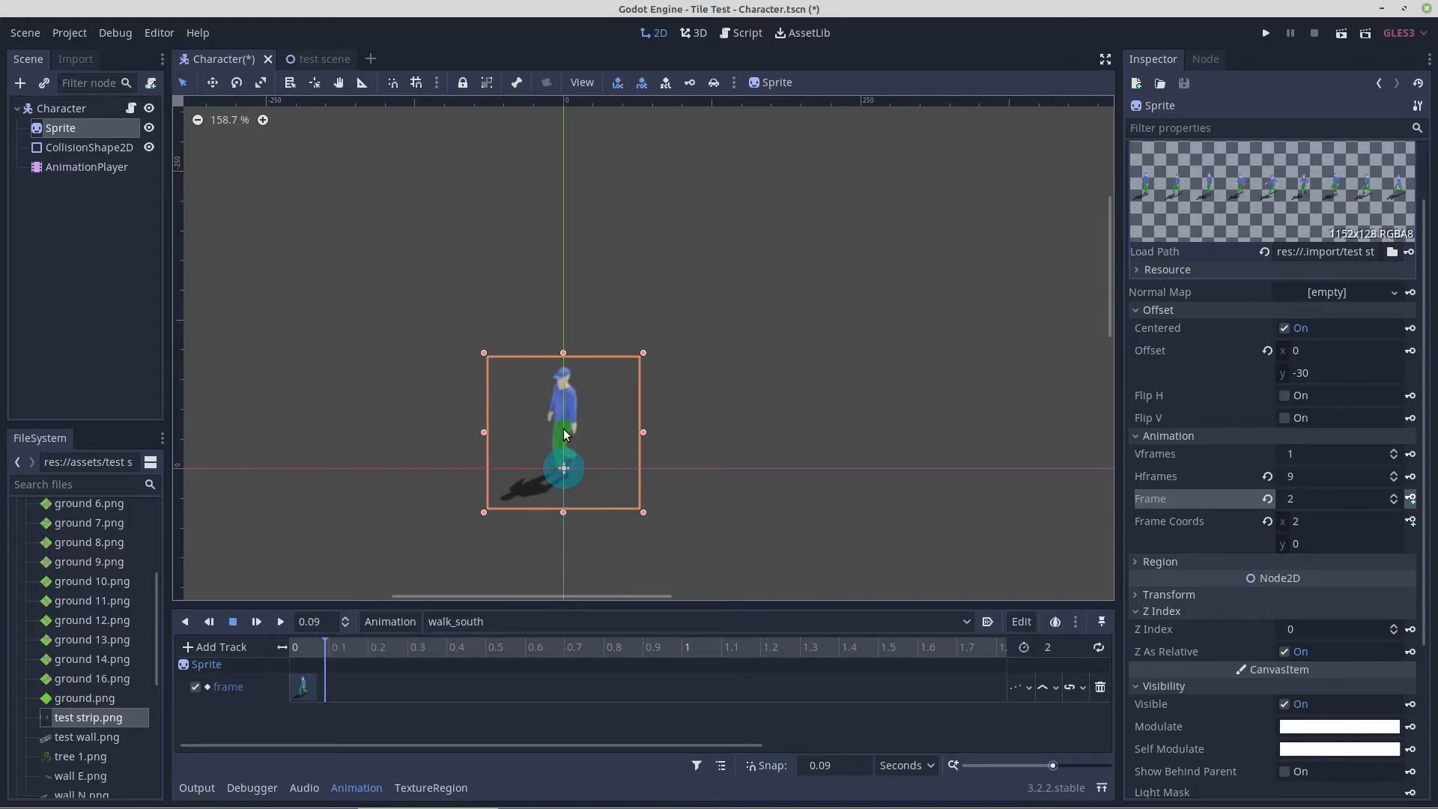
left_click(1411, 499)
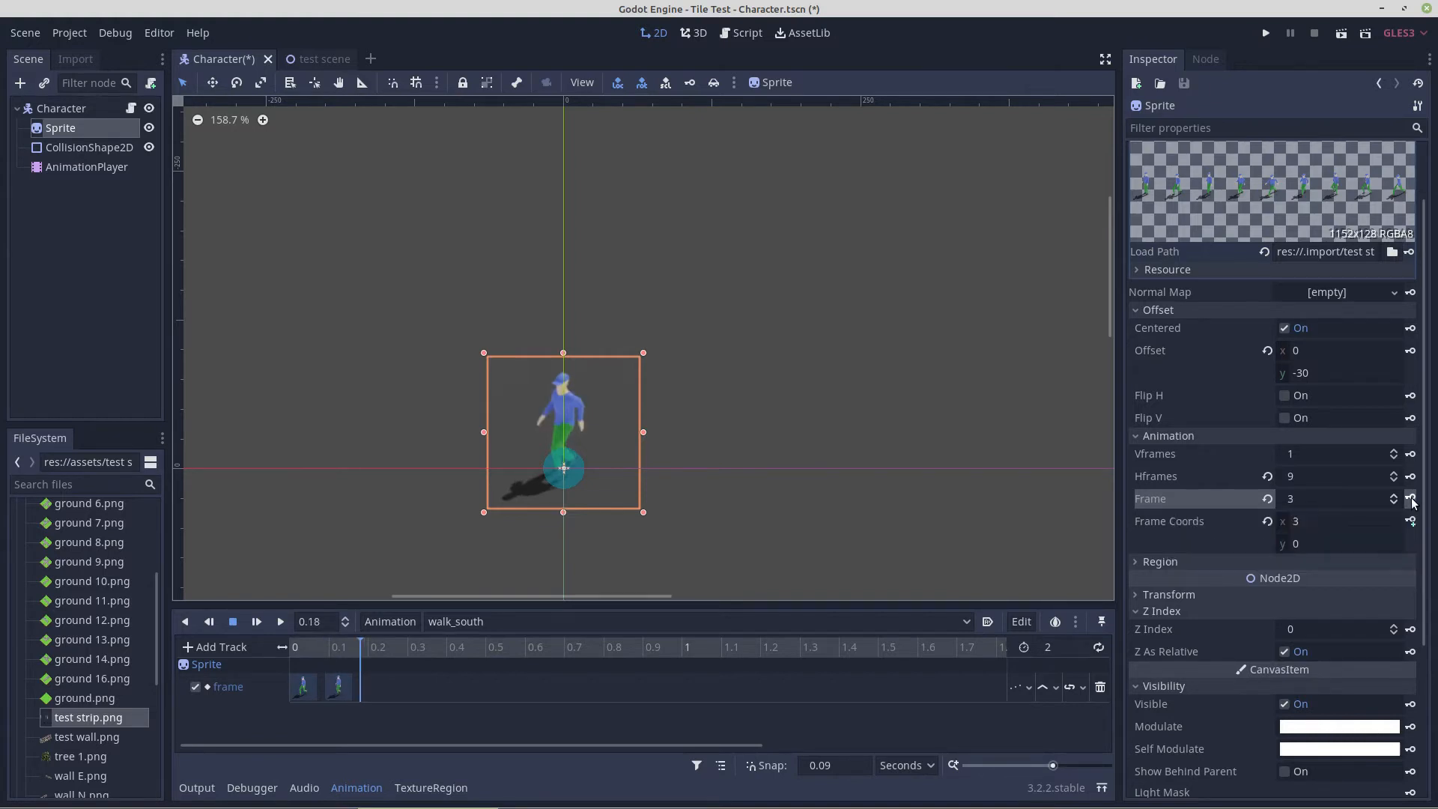
left_click(1411, 499)
left_click(1410, 499)
left_click(1411, 499)
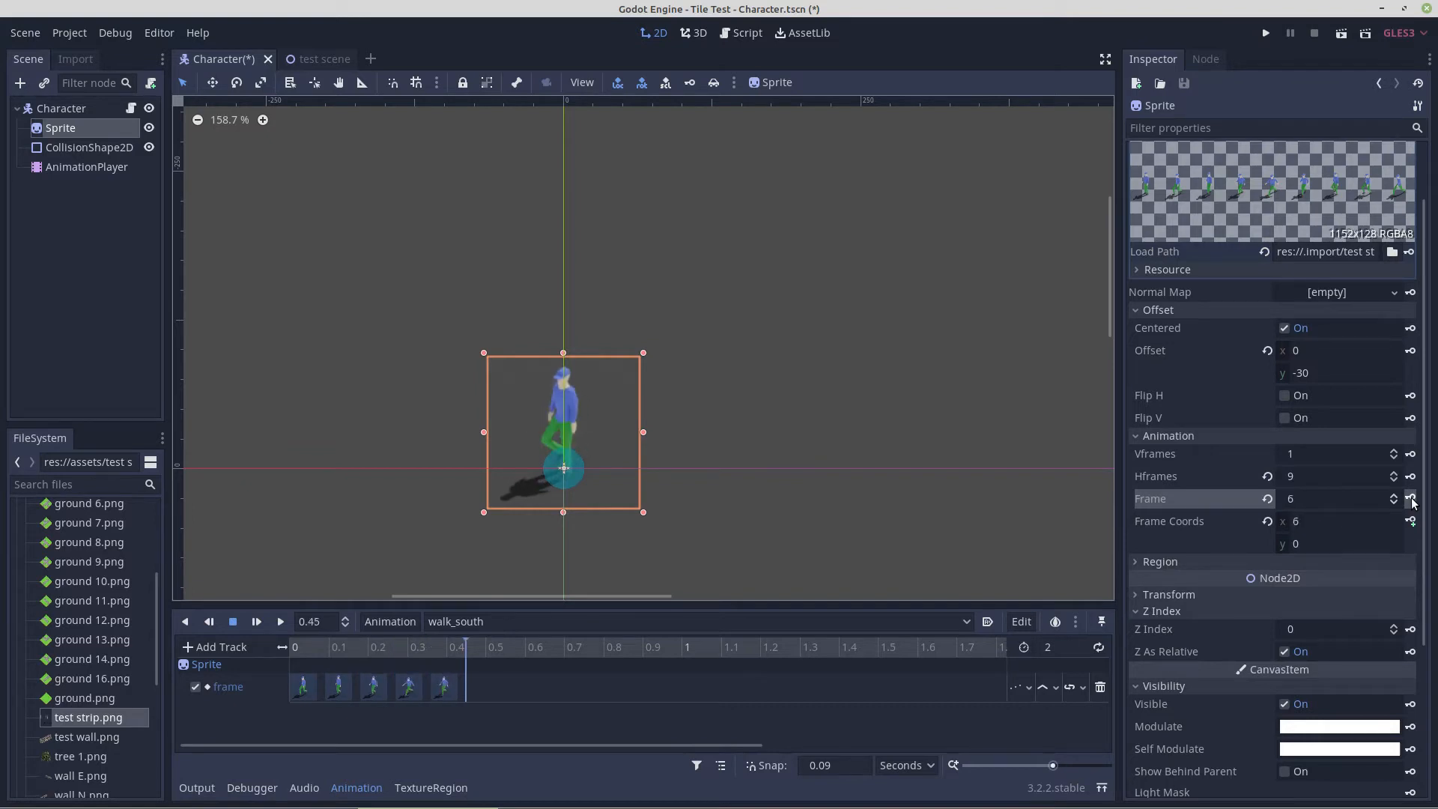
left_click(1411, 499)
left_click(1410, 499)
left_click(1411, 499)
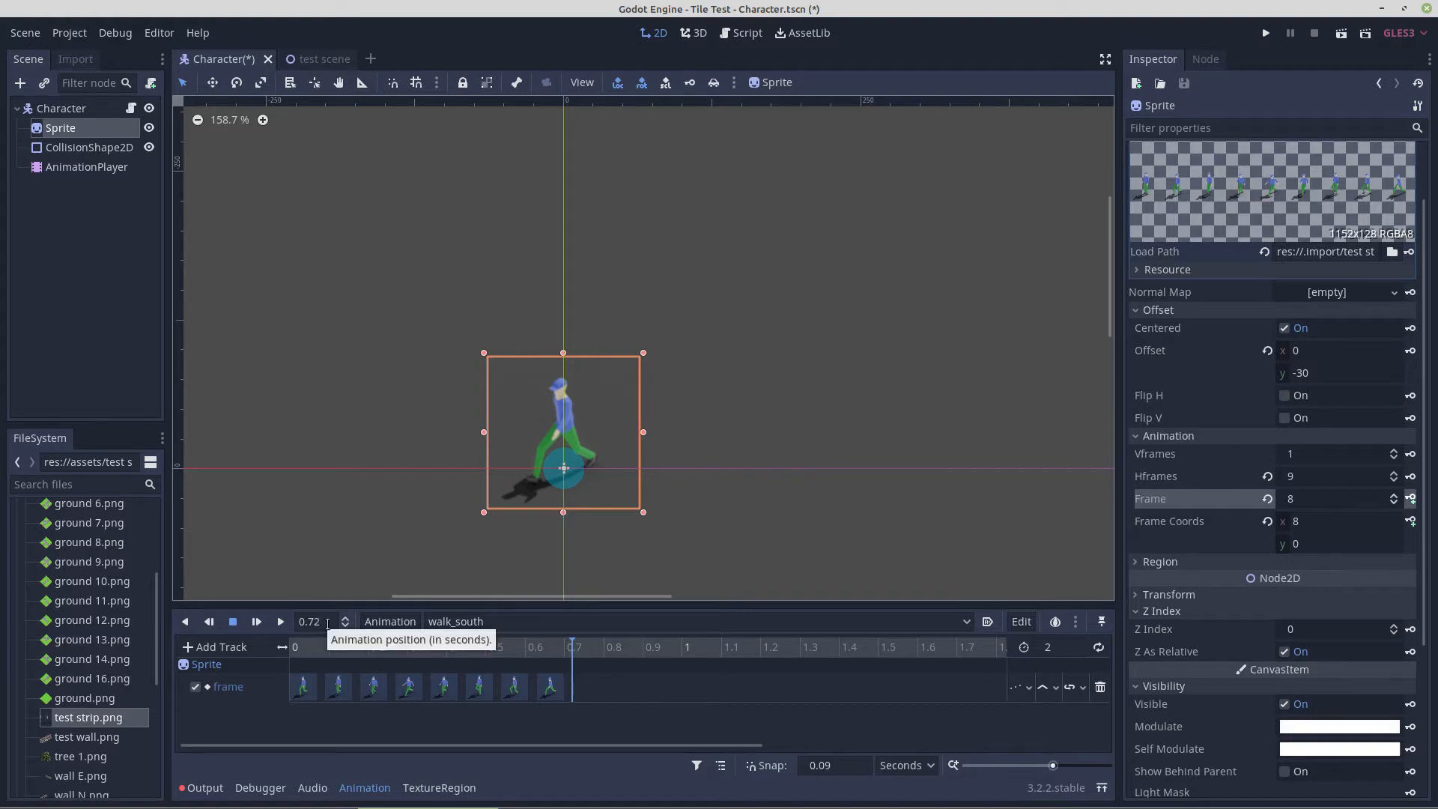
Step: Set the length of the walk_south animation to 0.72 seconds
left_click(1049, 650)
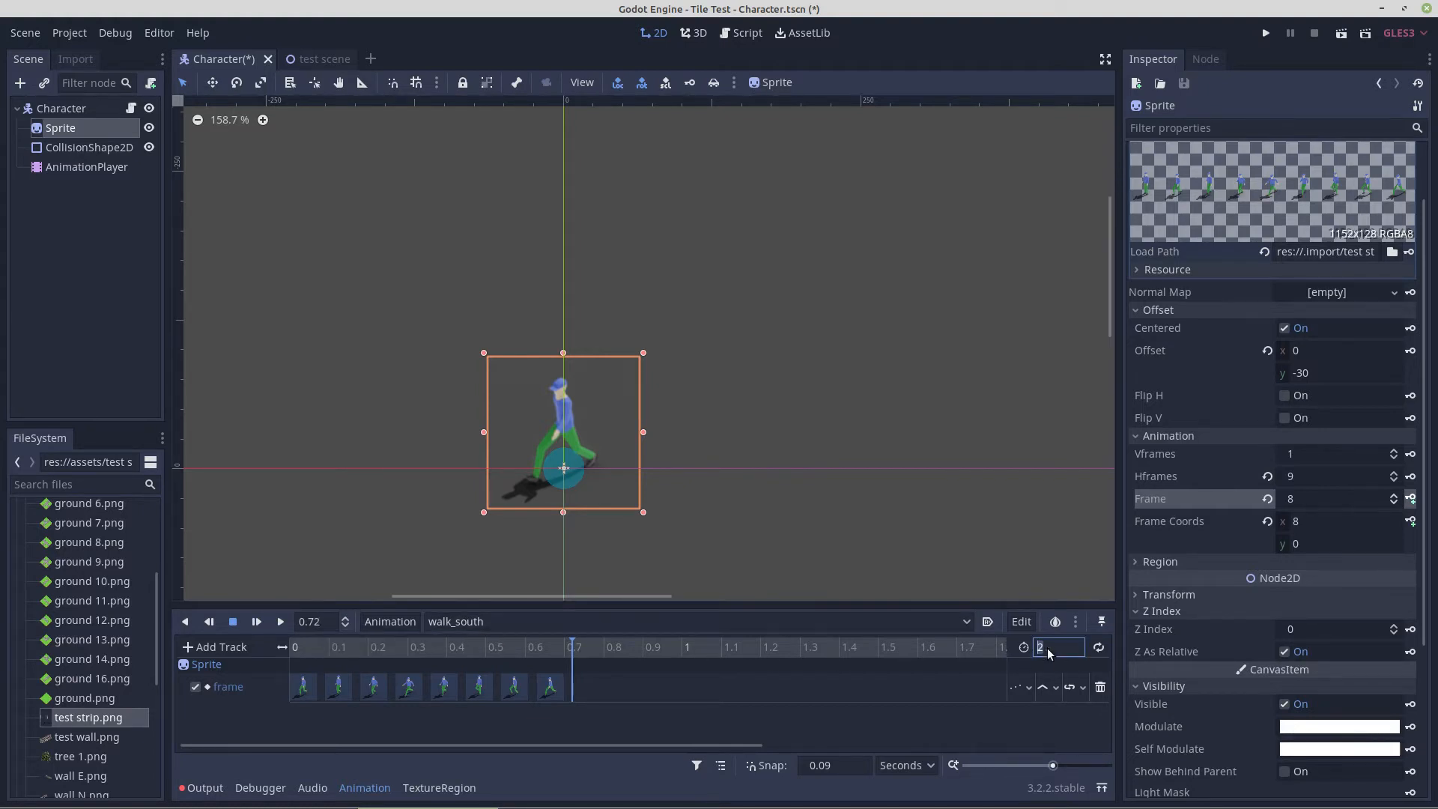
type(".72")
key("Return")
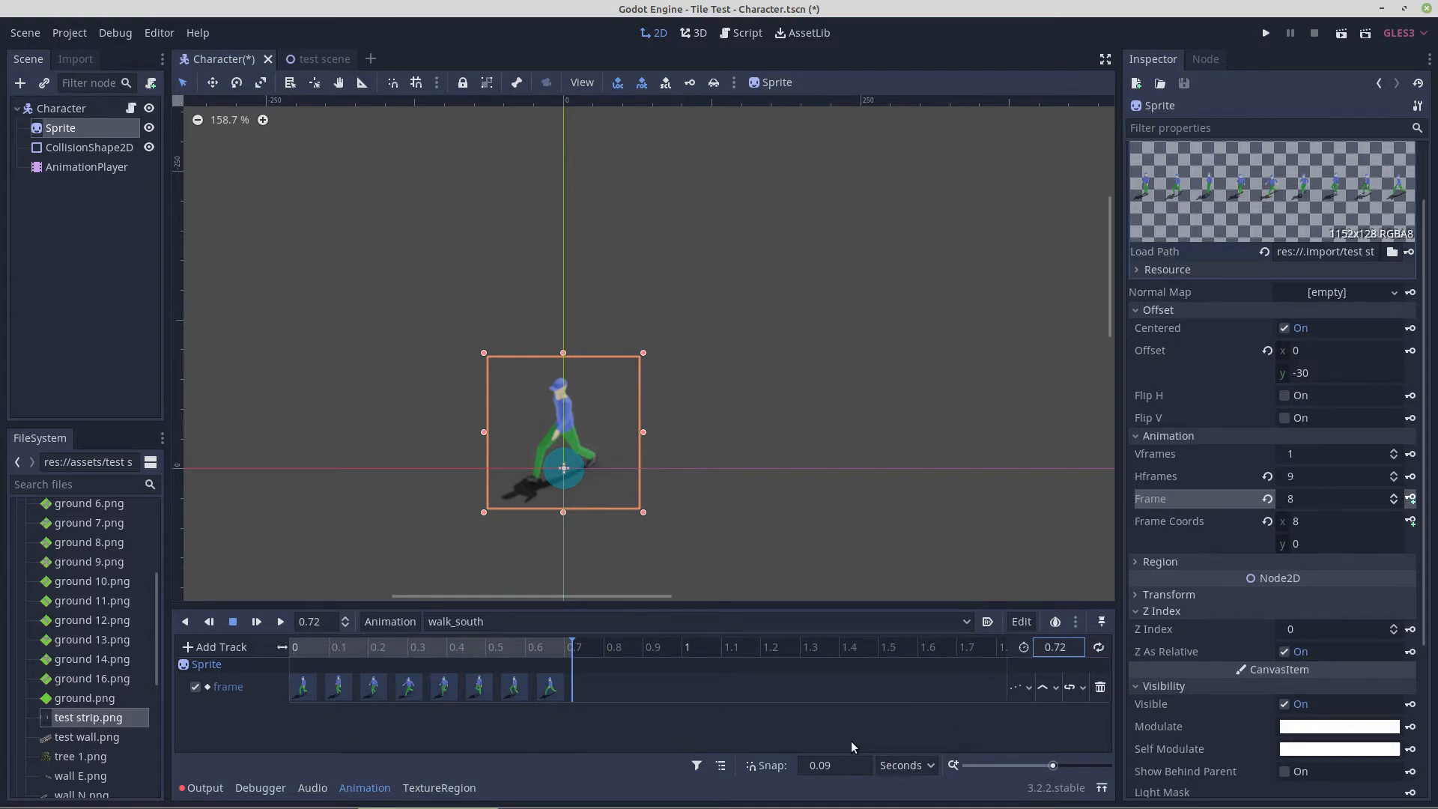
Step: Enable looping for the walk_south animation and play it in the viewport
left_click(1099, 647)
left_click(281, 622)
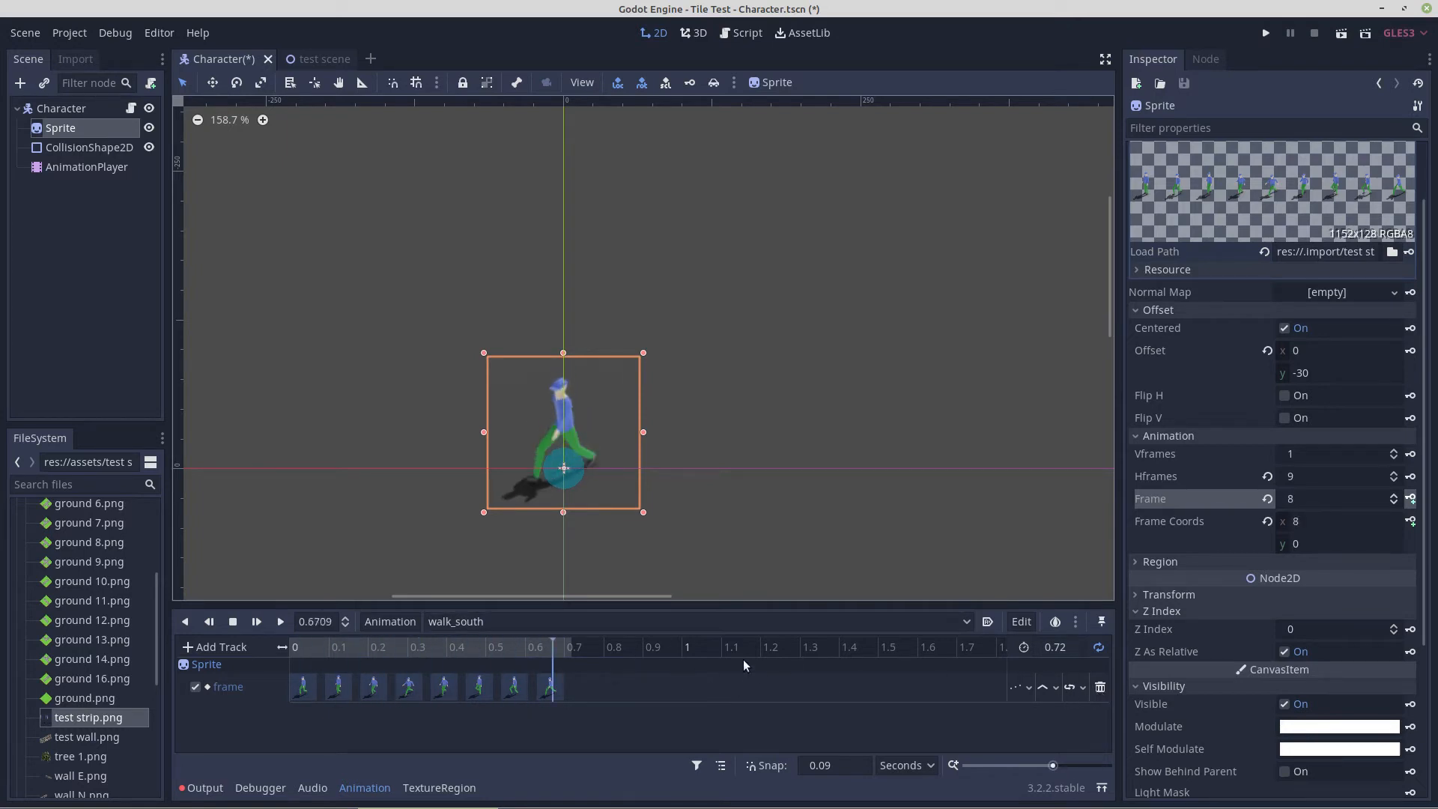
left_click(1023, 622)
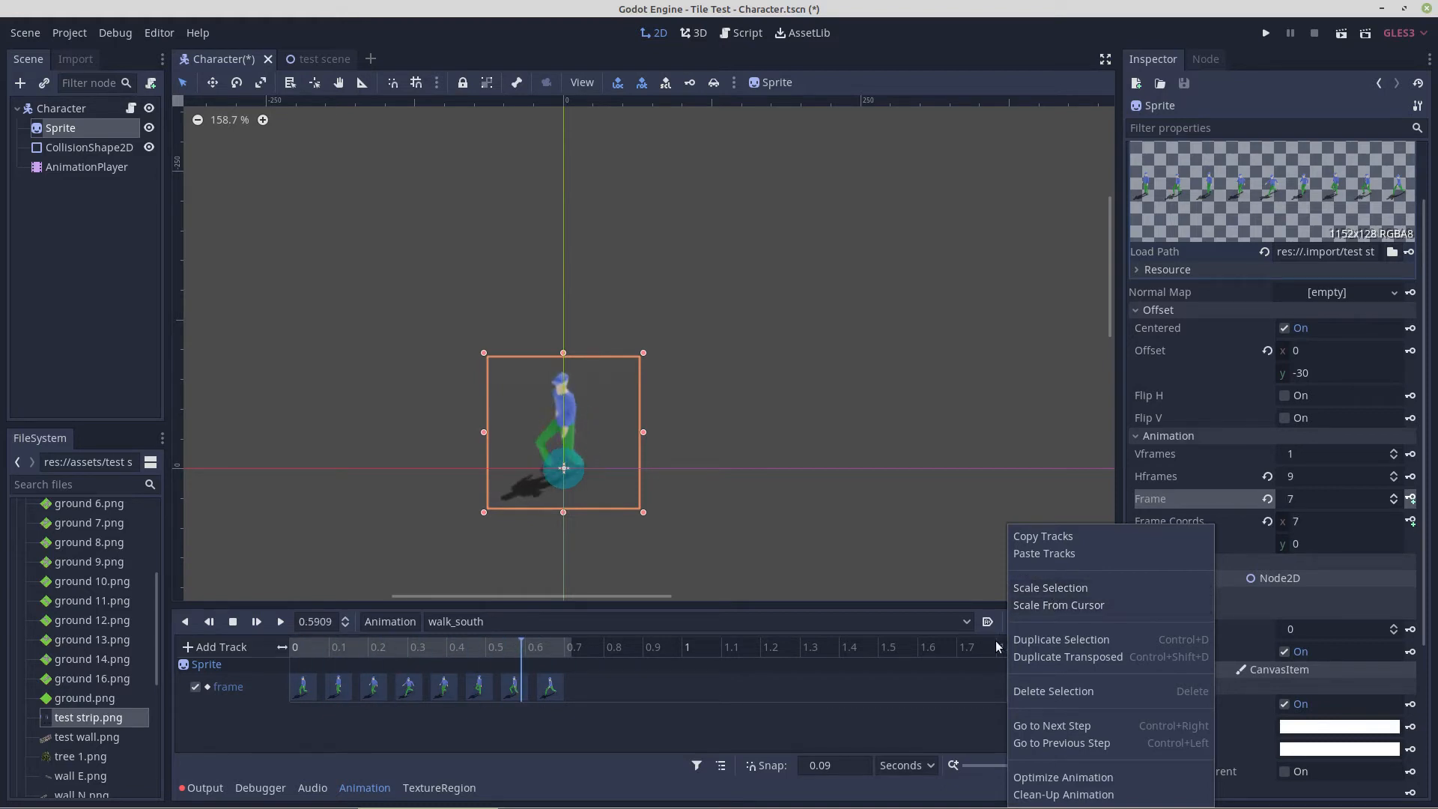
left_click(923, 722)
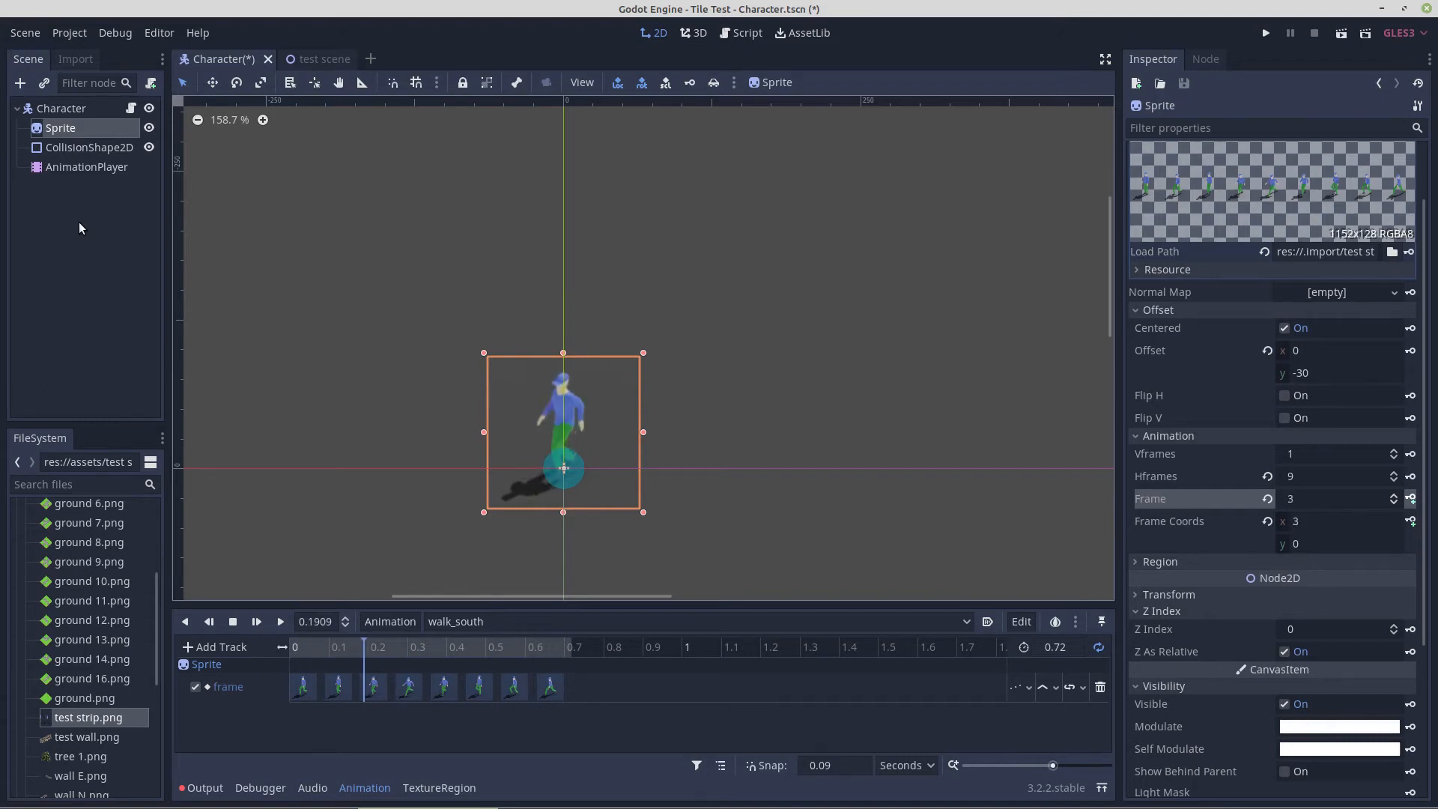
Step: Save the Character scene and stop the walk_south animation playback
key("ctrl+s")
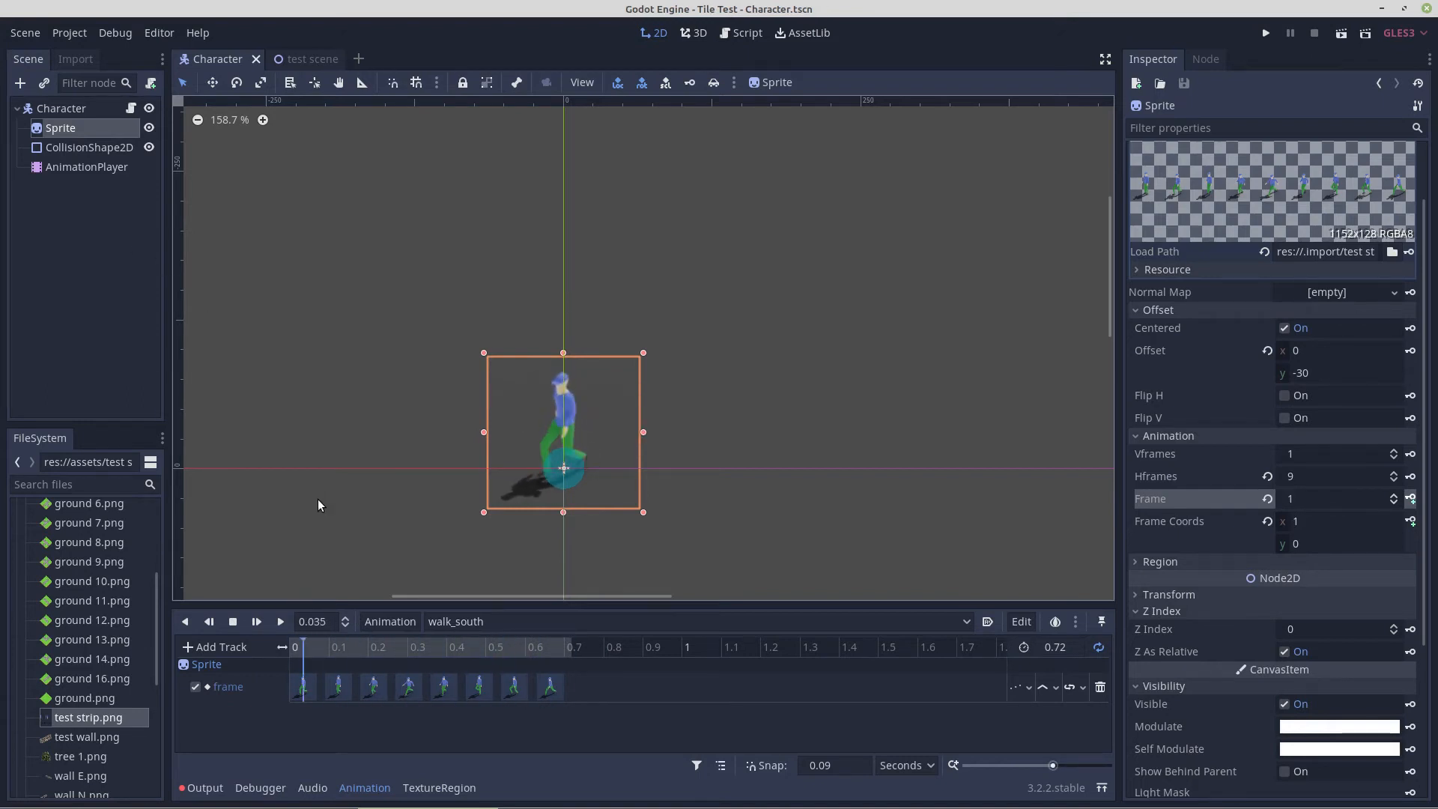
left_click(233, 624)
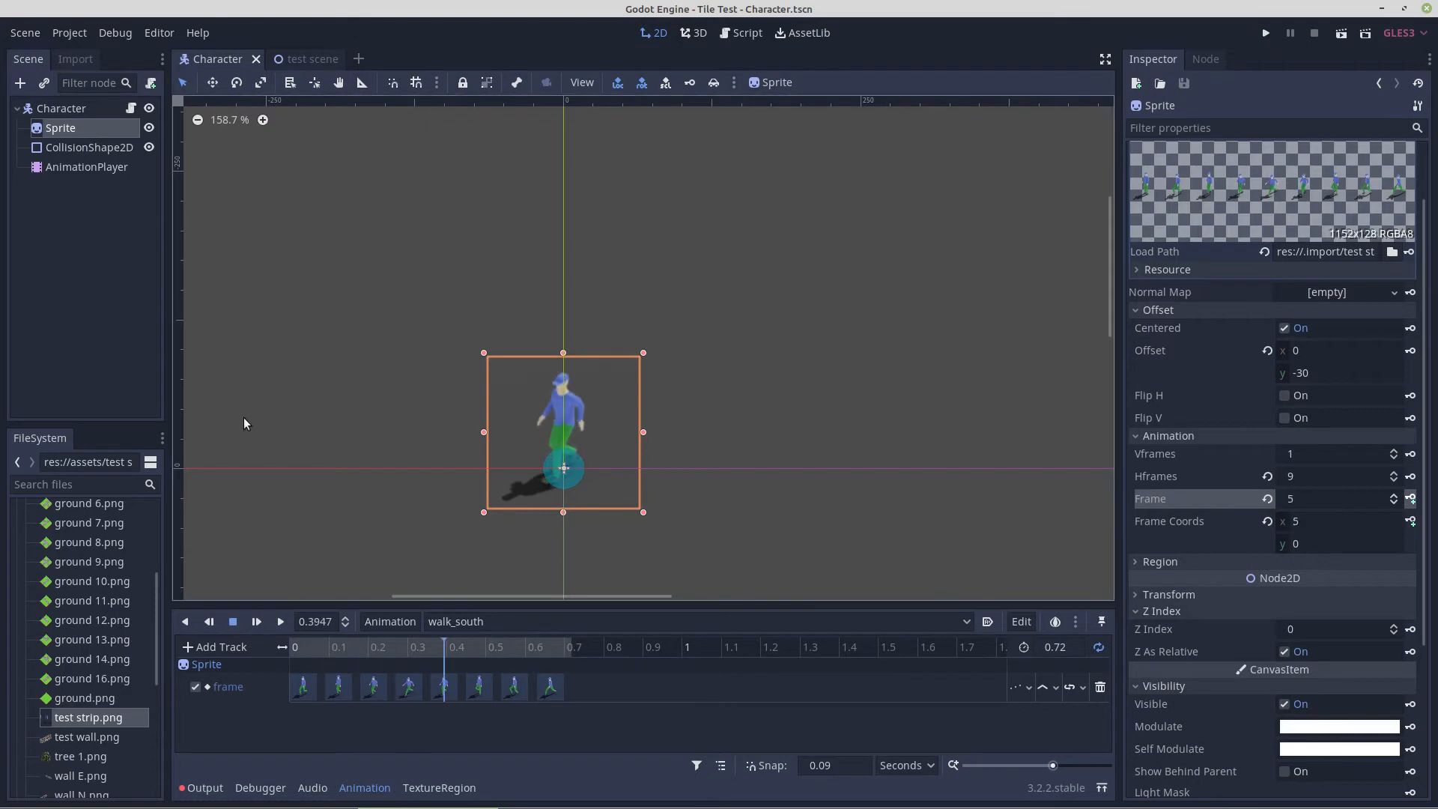
Step: Examine the Character.gd script's input handling, animation direction, play_animation and _physics_process functions
mouse_move(322, 60)
left_click(744, 34)
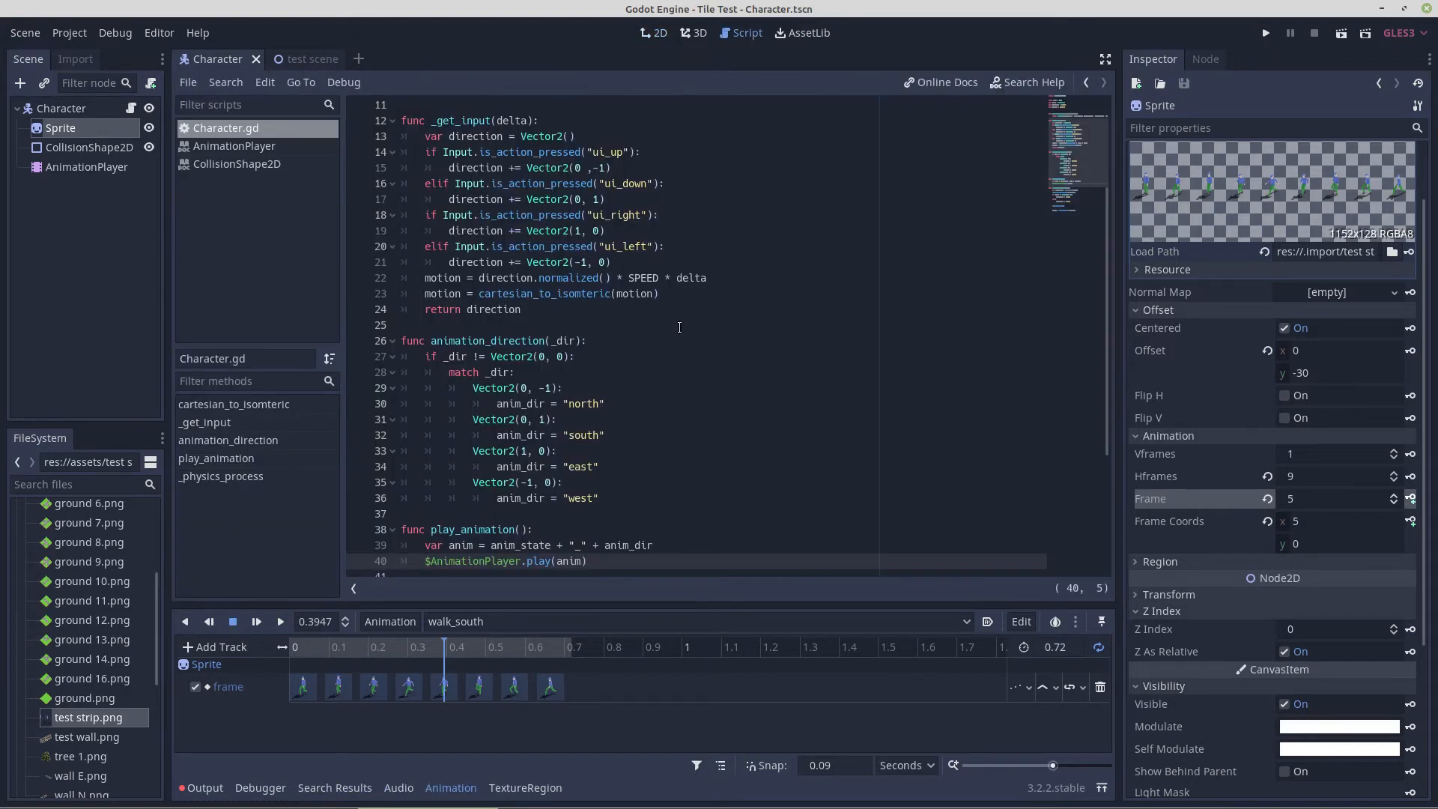
left_click_drag(1103, 363, 1107, 273)
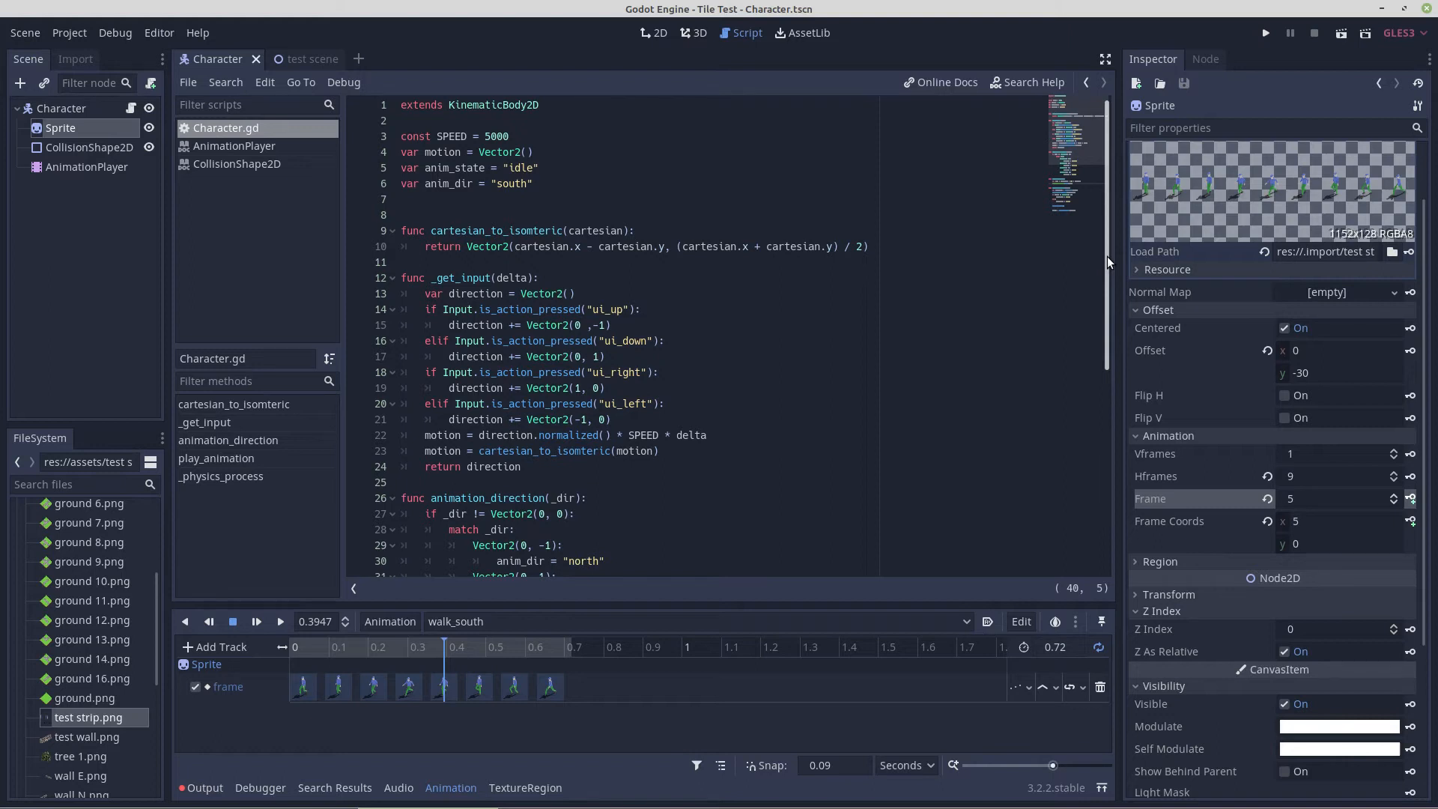
left_click_drag(1108, 256, 1078, 459)
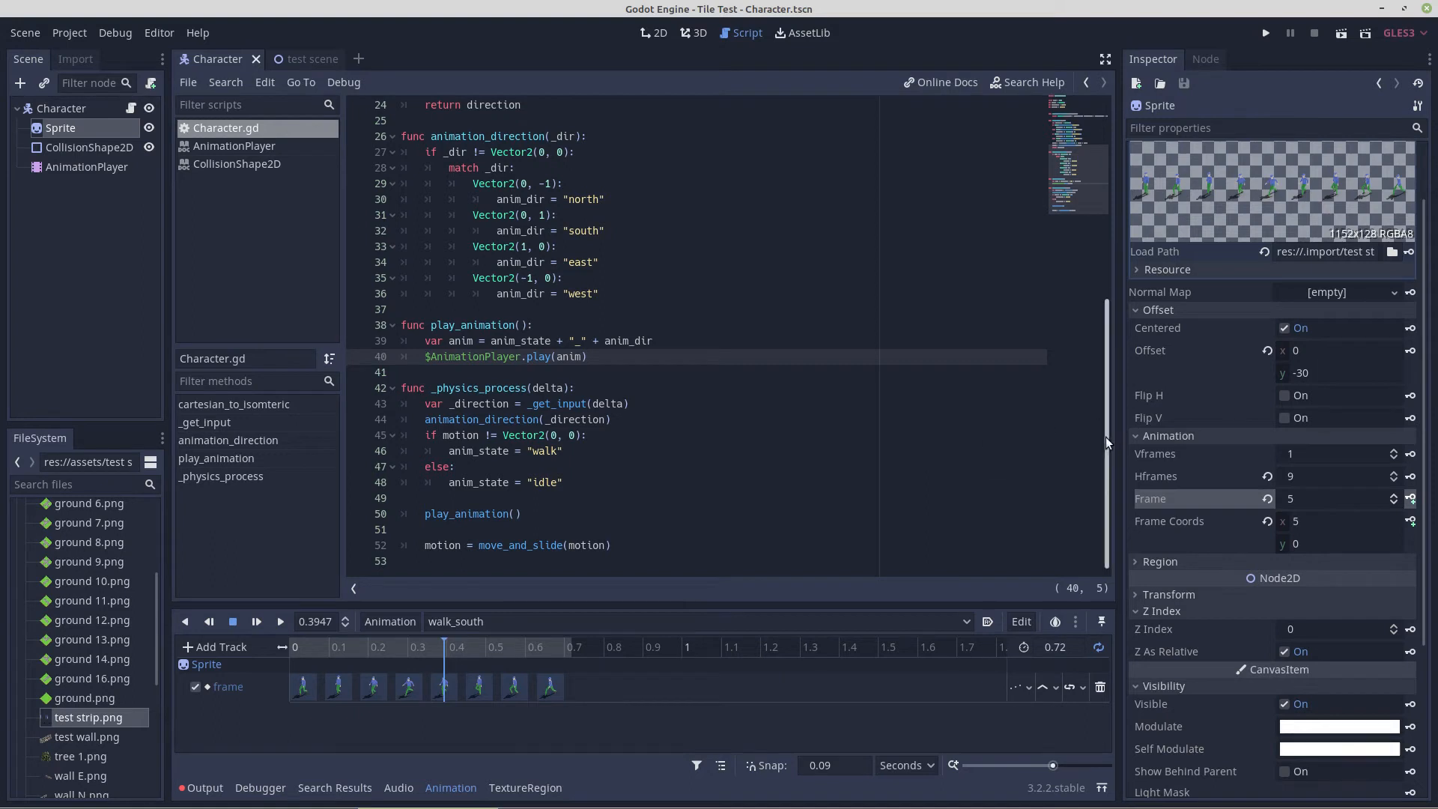
left_click_drag(1105, 437, 1139, 227)
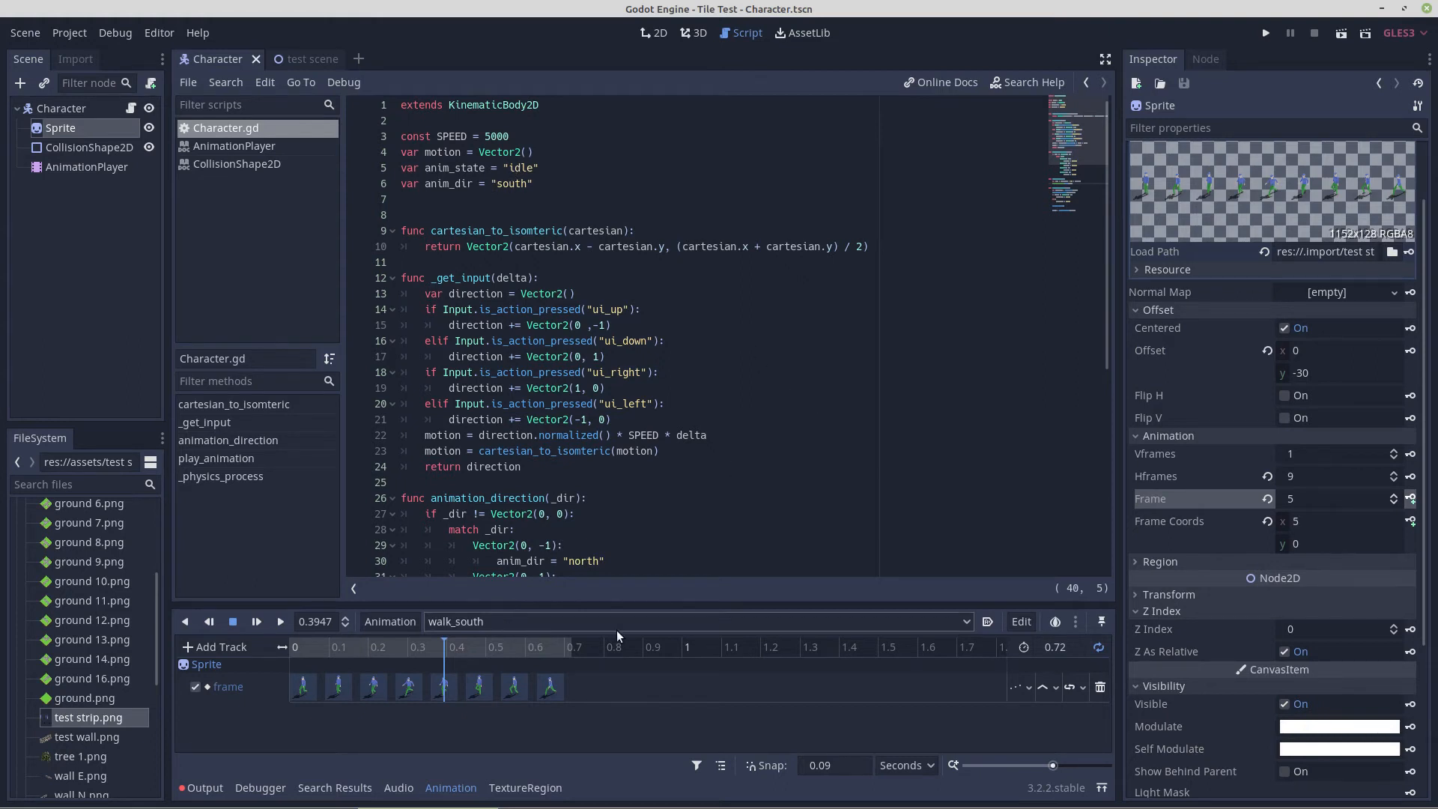
scroll(824, 490, "down", 4)
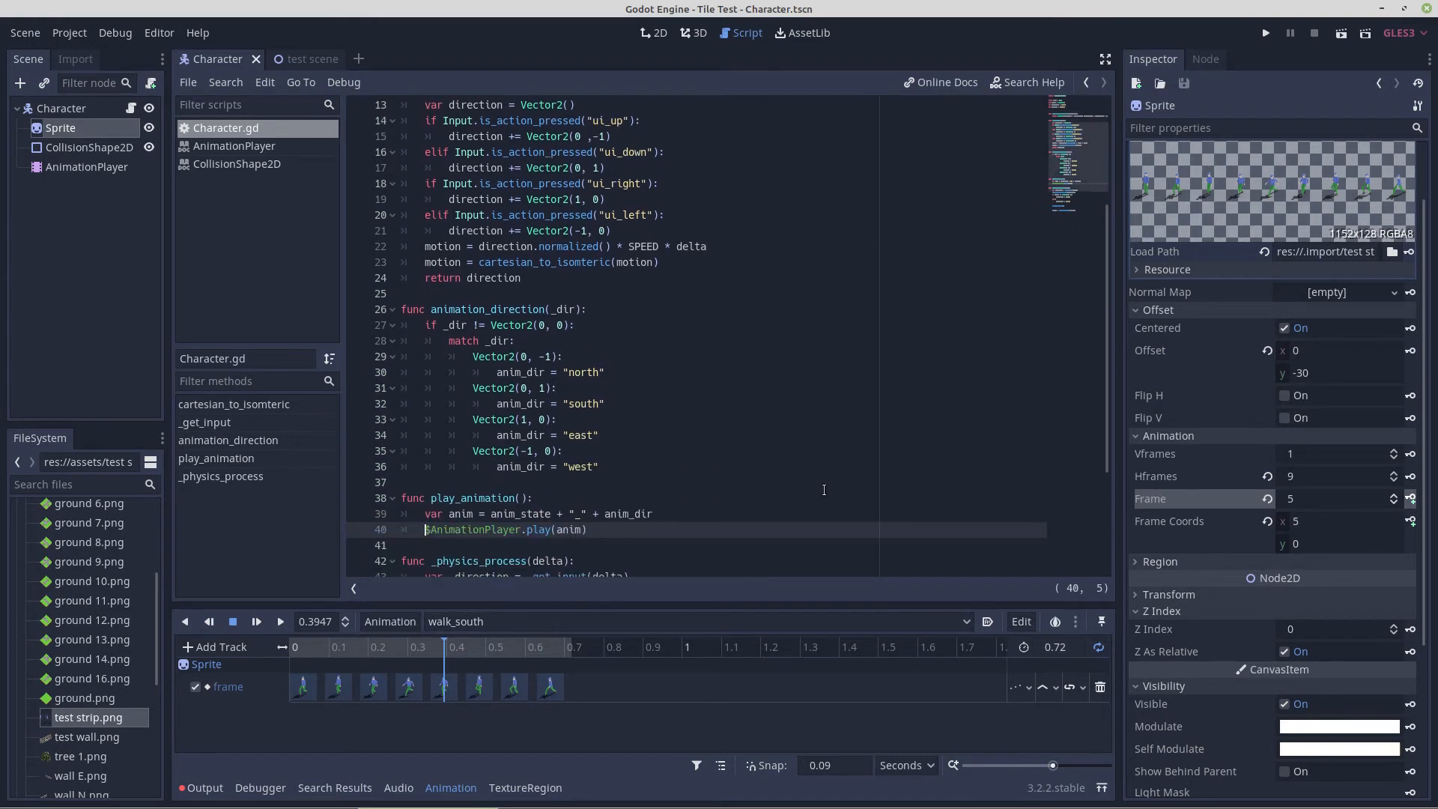
scroll(790, 393, "down", 1)
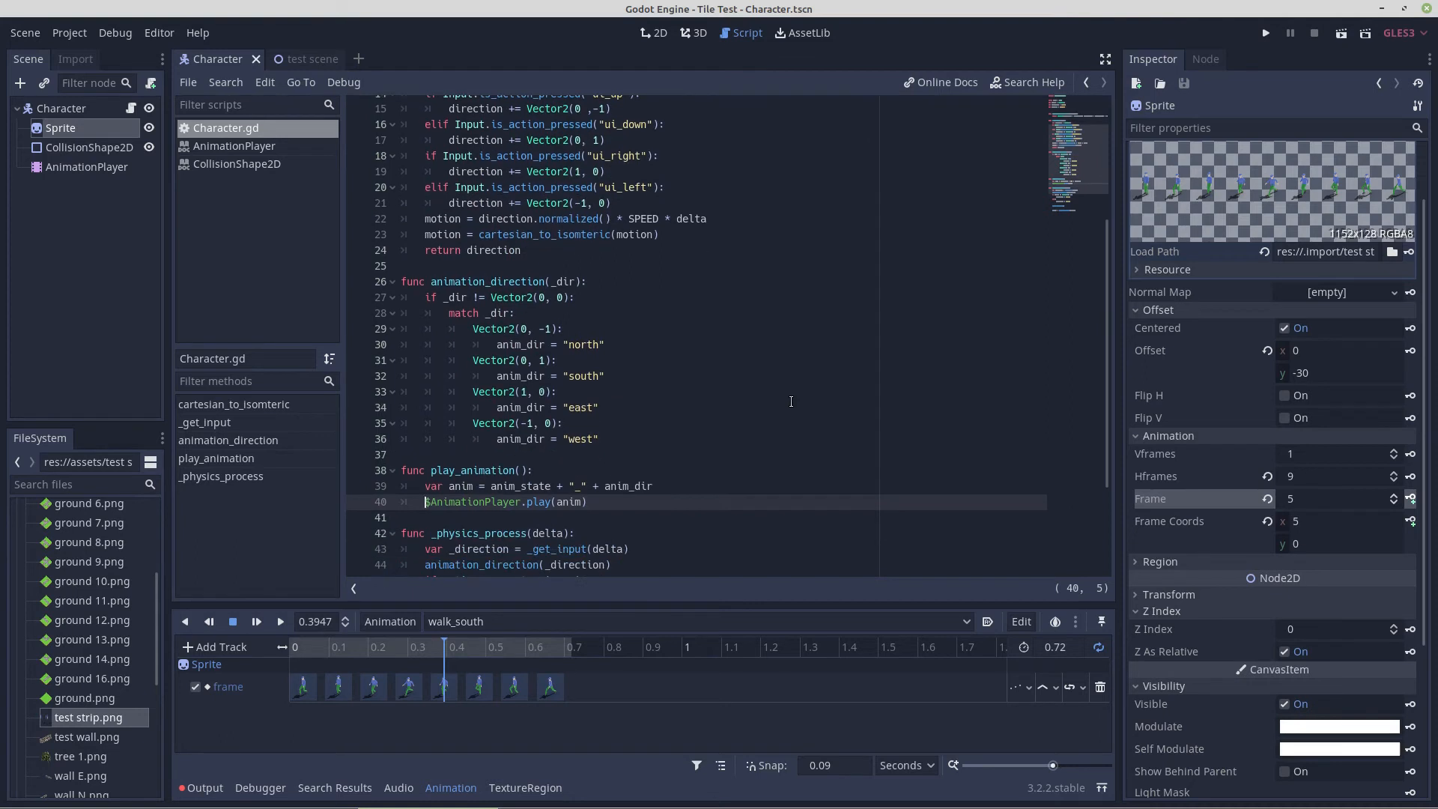
scroll(787, 375, "up", 2)
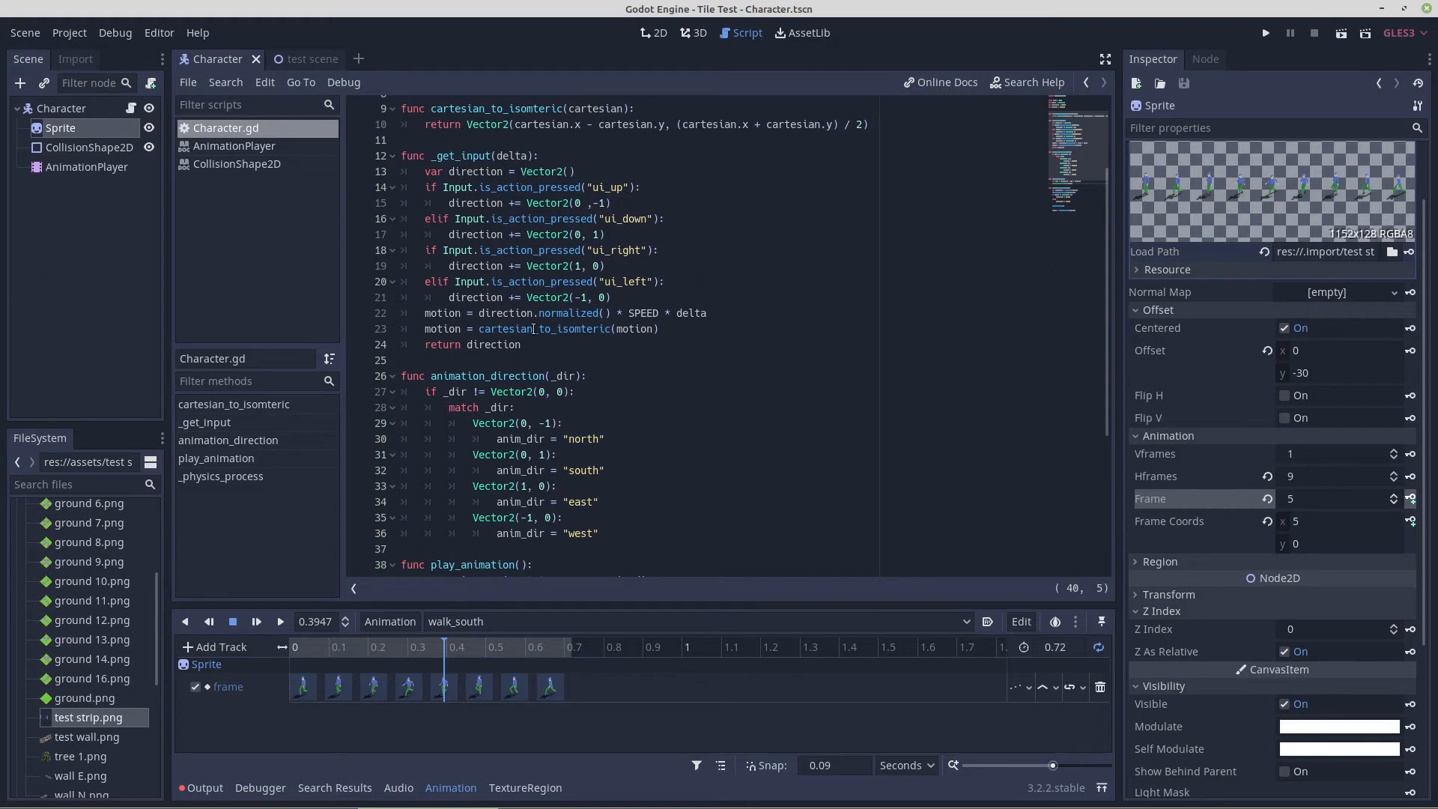
scroll(689, 407, "down", 5)
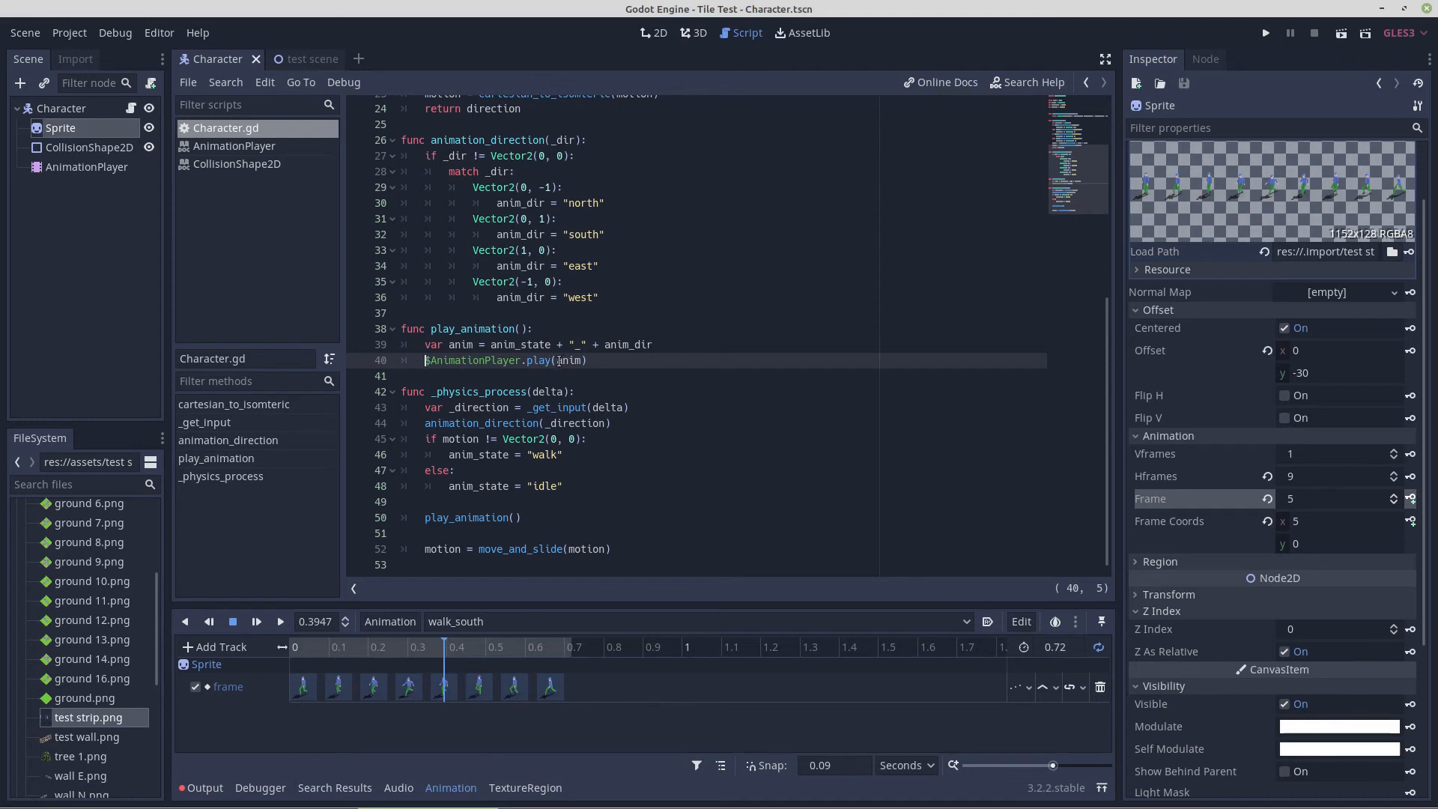
Step: List the AnimationPlayer's animations and compare their names with the direction and state strings used in Character.gd
left_click(507, 621)
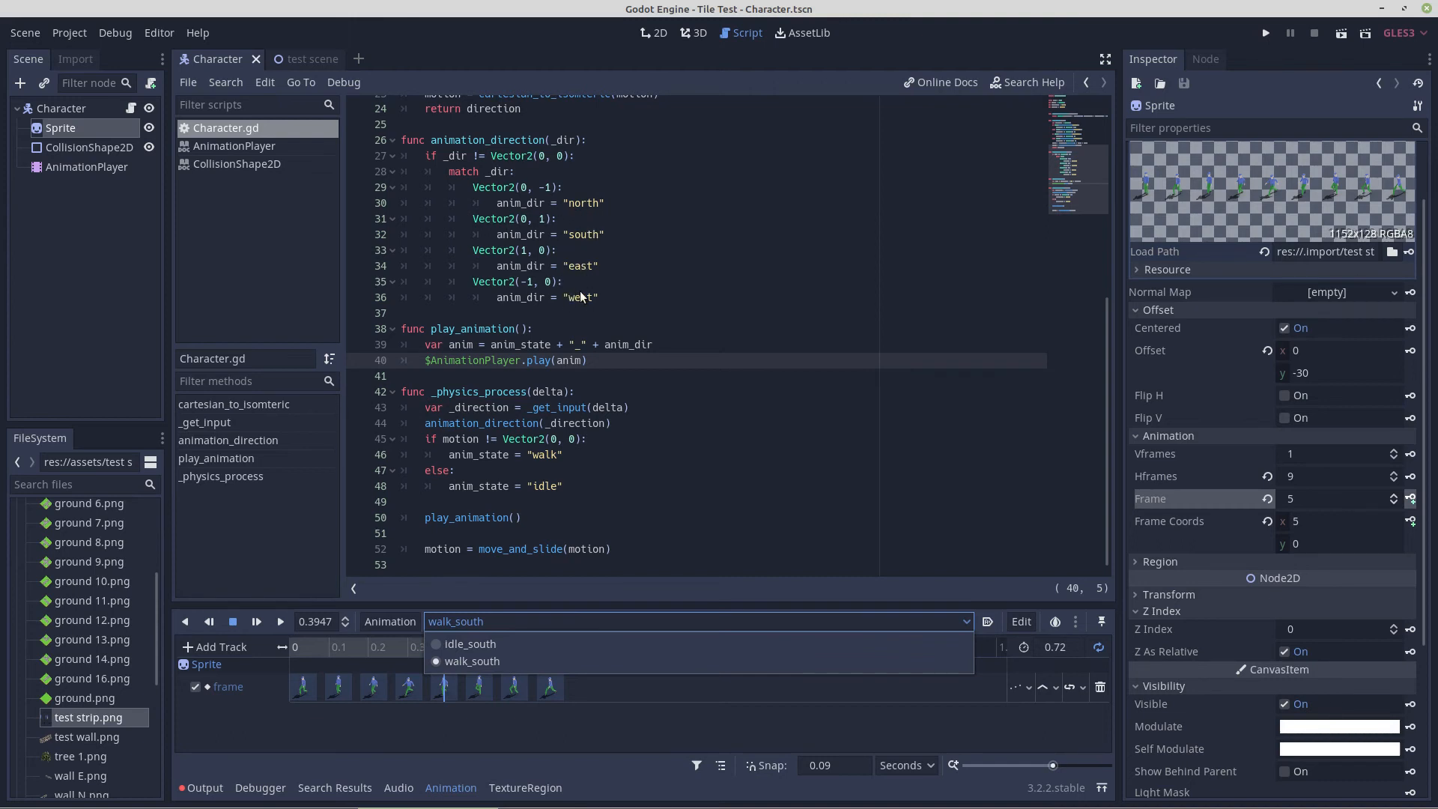
left_click(722, 263)
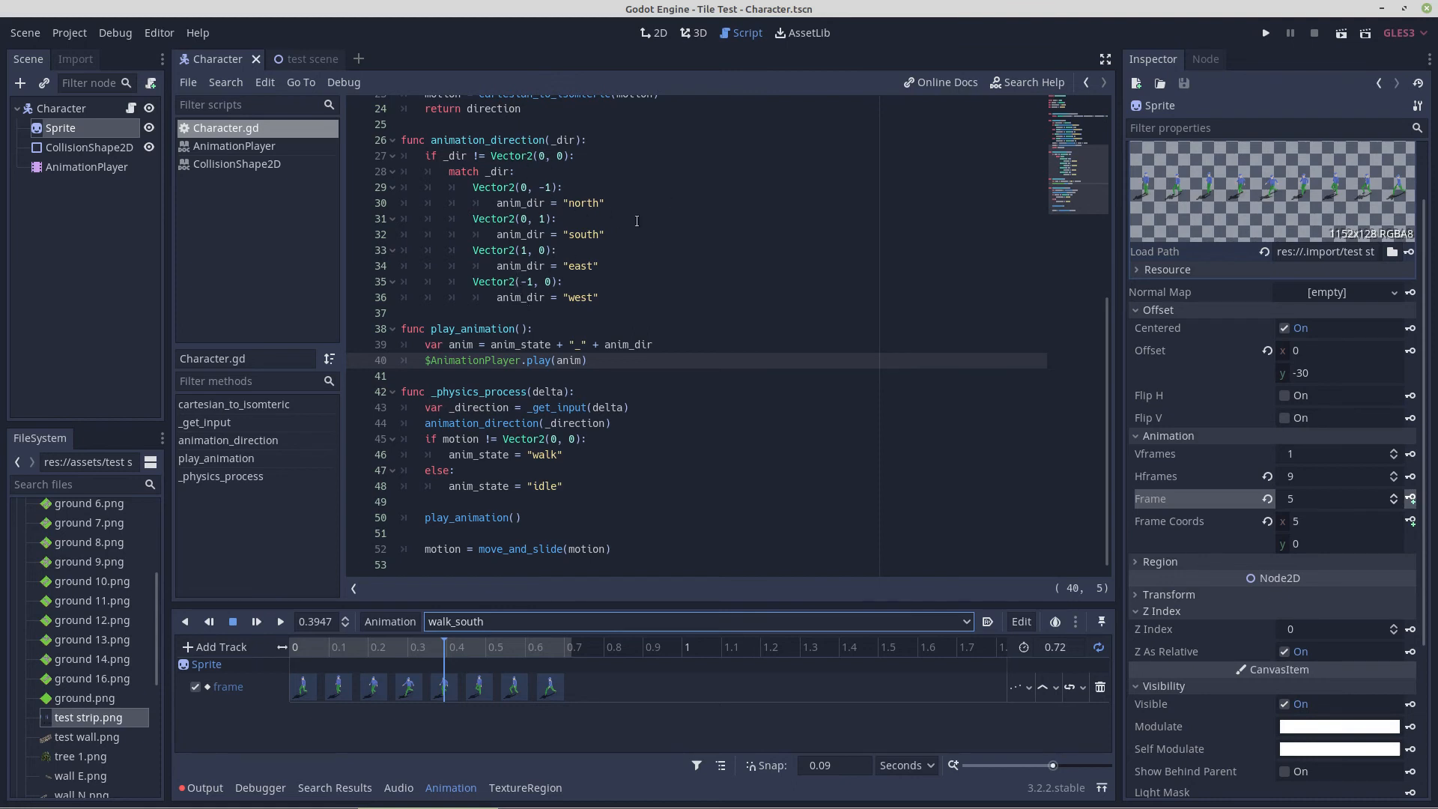
scroll(716, 232, "up", 4)
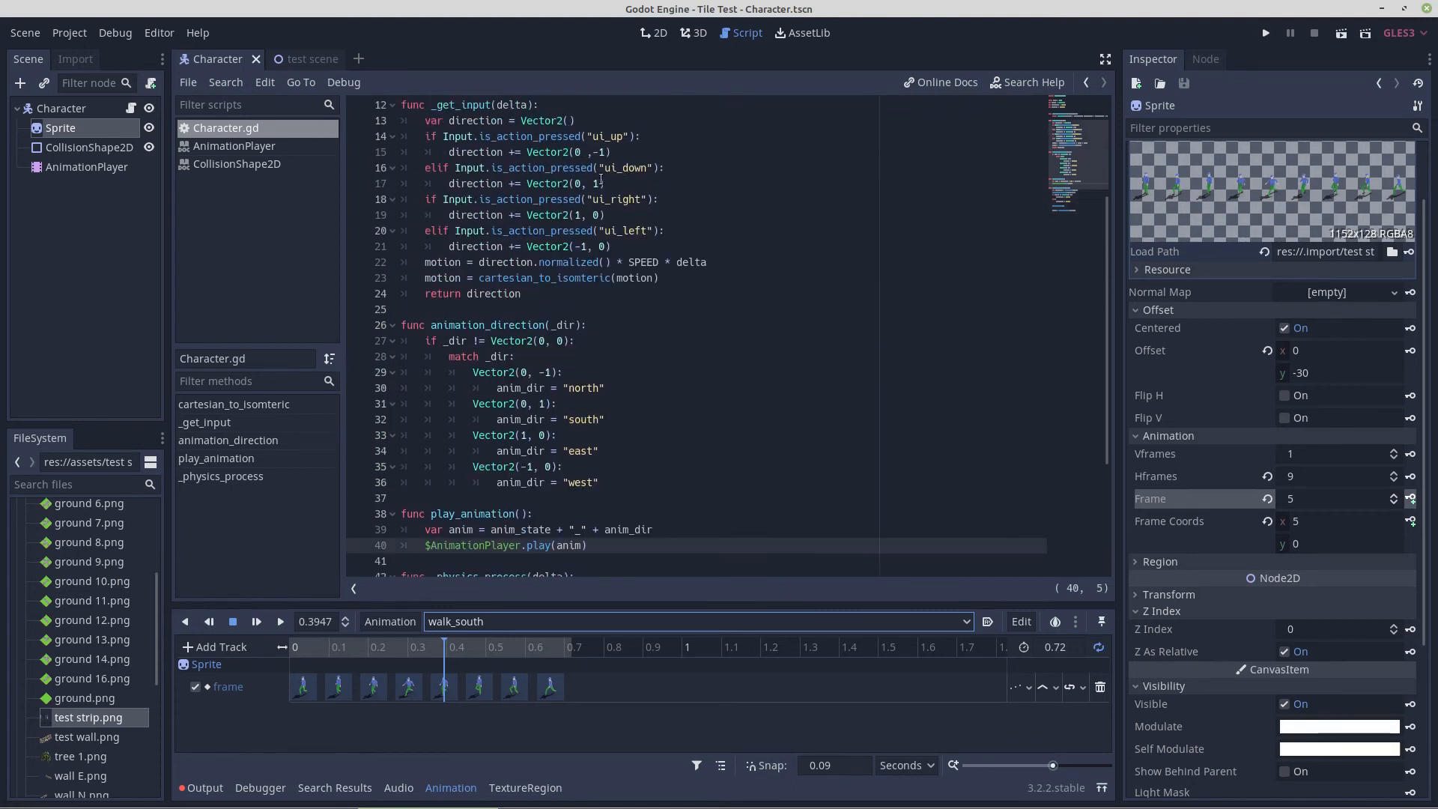
scroll(786, 430, "down", 4)
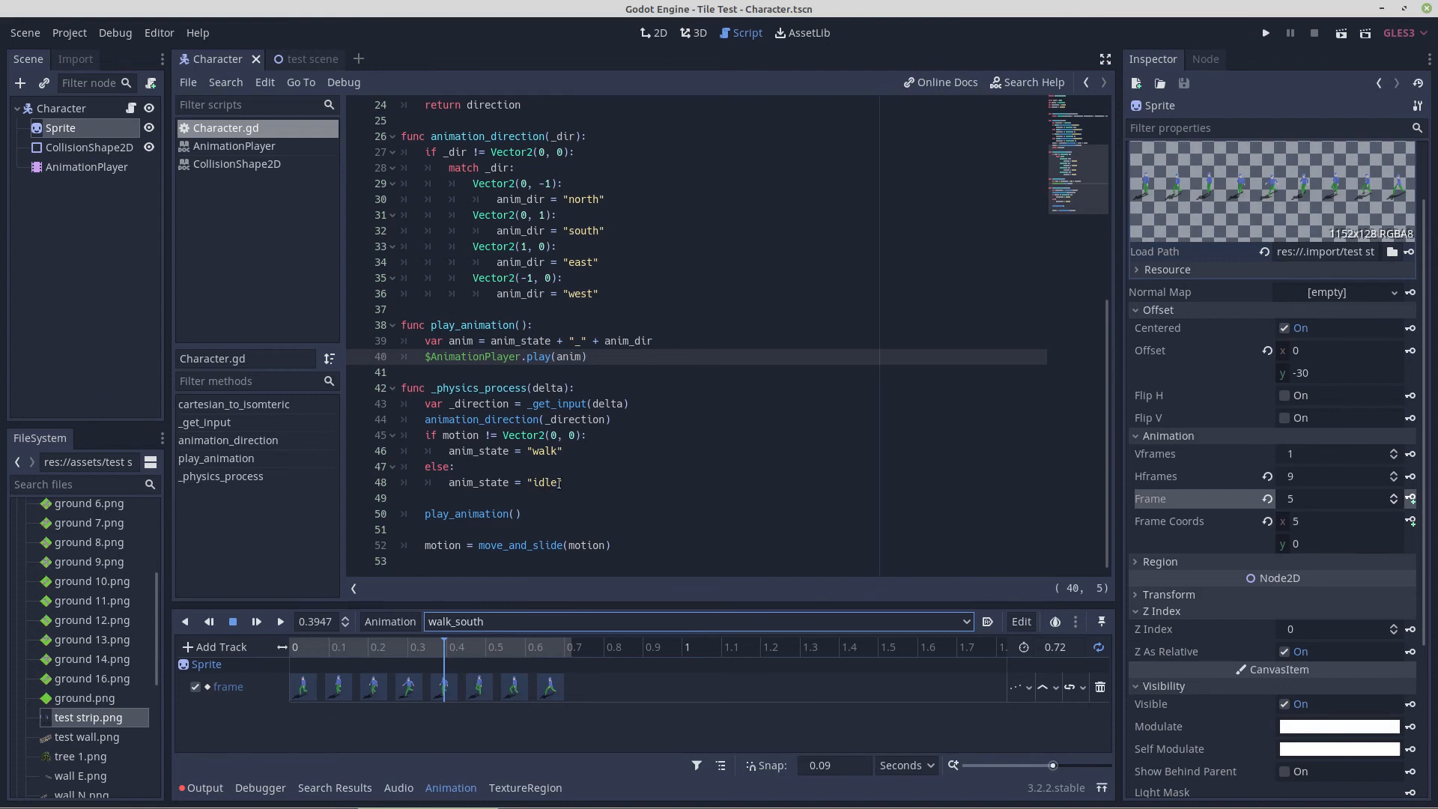
Step: Show the test scene in the 2D workspace and run that scene
left_click(309, 58)
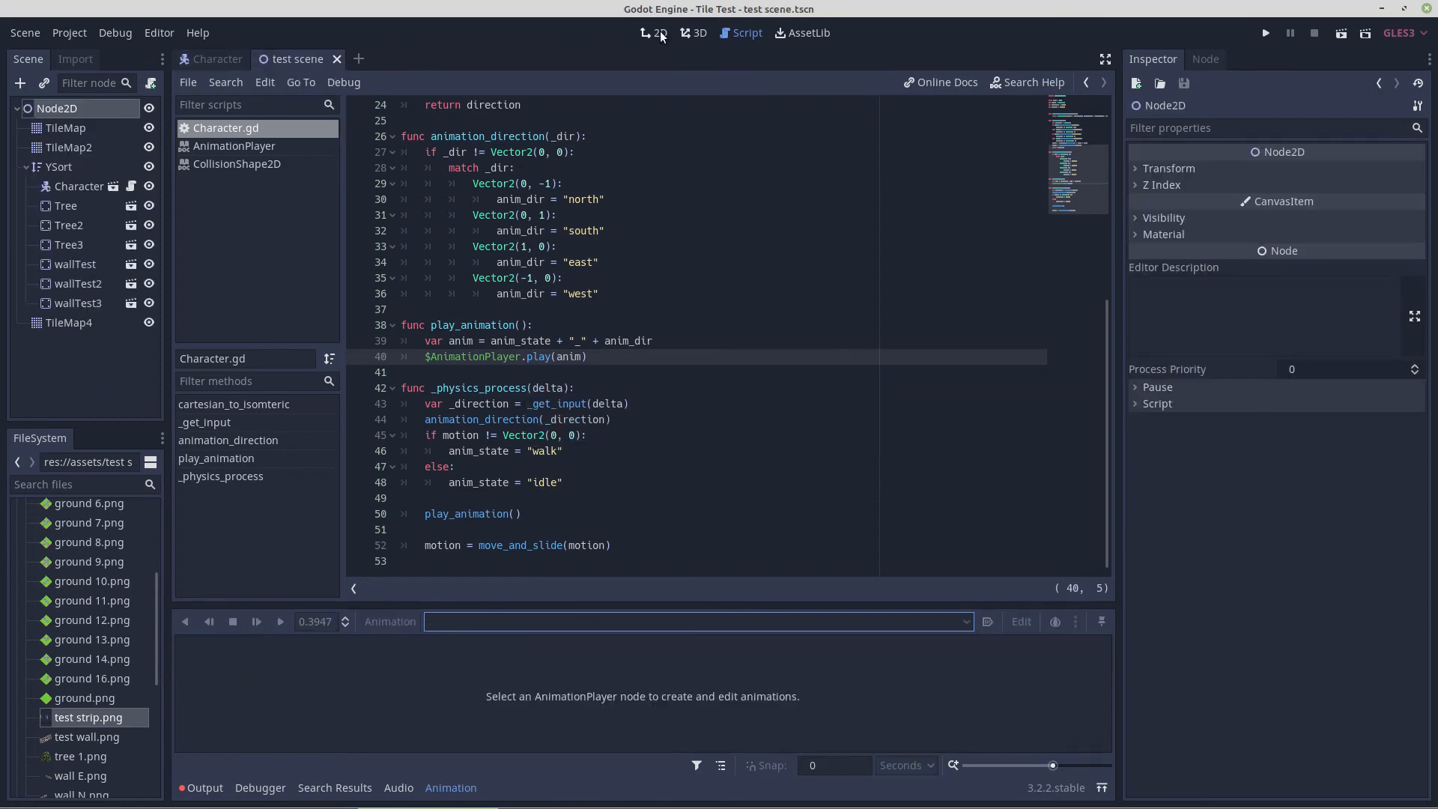
left_click(656, 33)
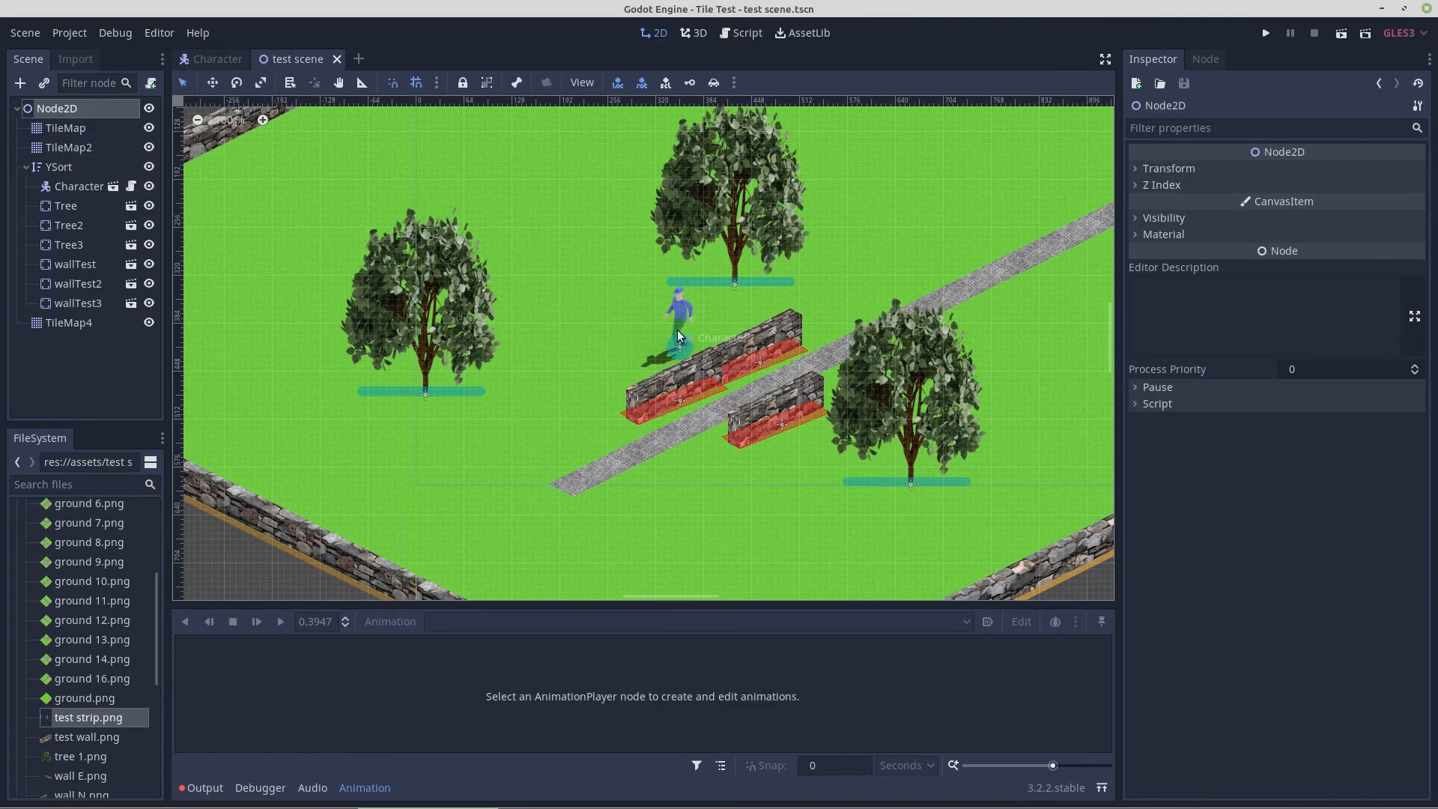
left_click(1338, 38)
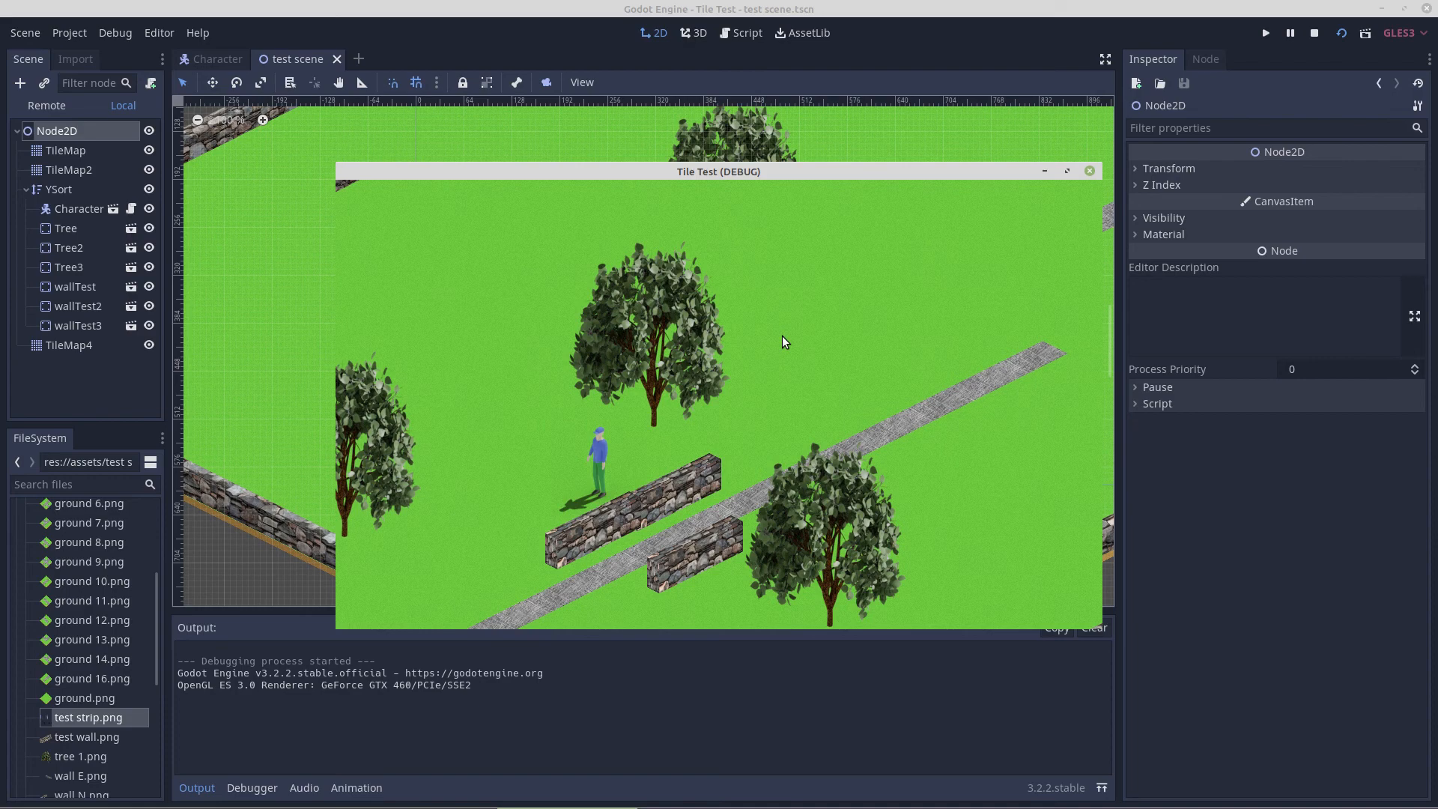
Step: Walk the character diagonally up-right toward the central tree and back down-left past the stone wall in the running game
key("Up")
key("Right")
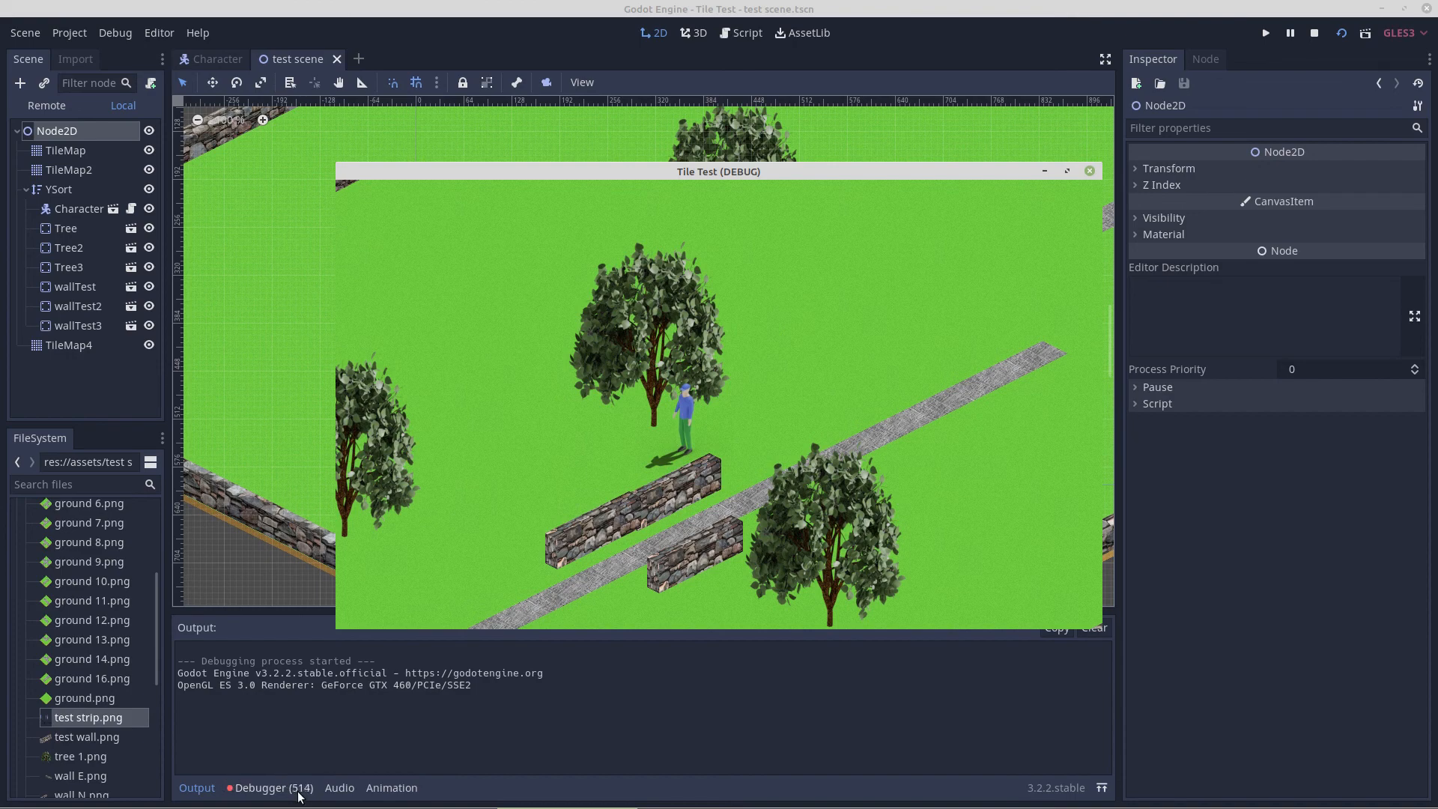
key("Down")
key("Left")
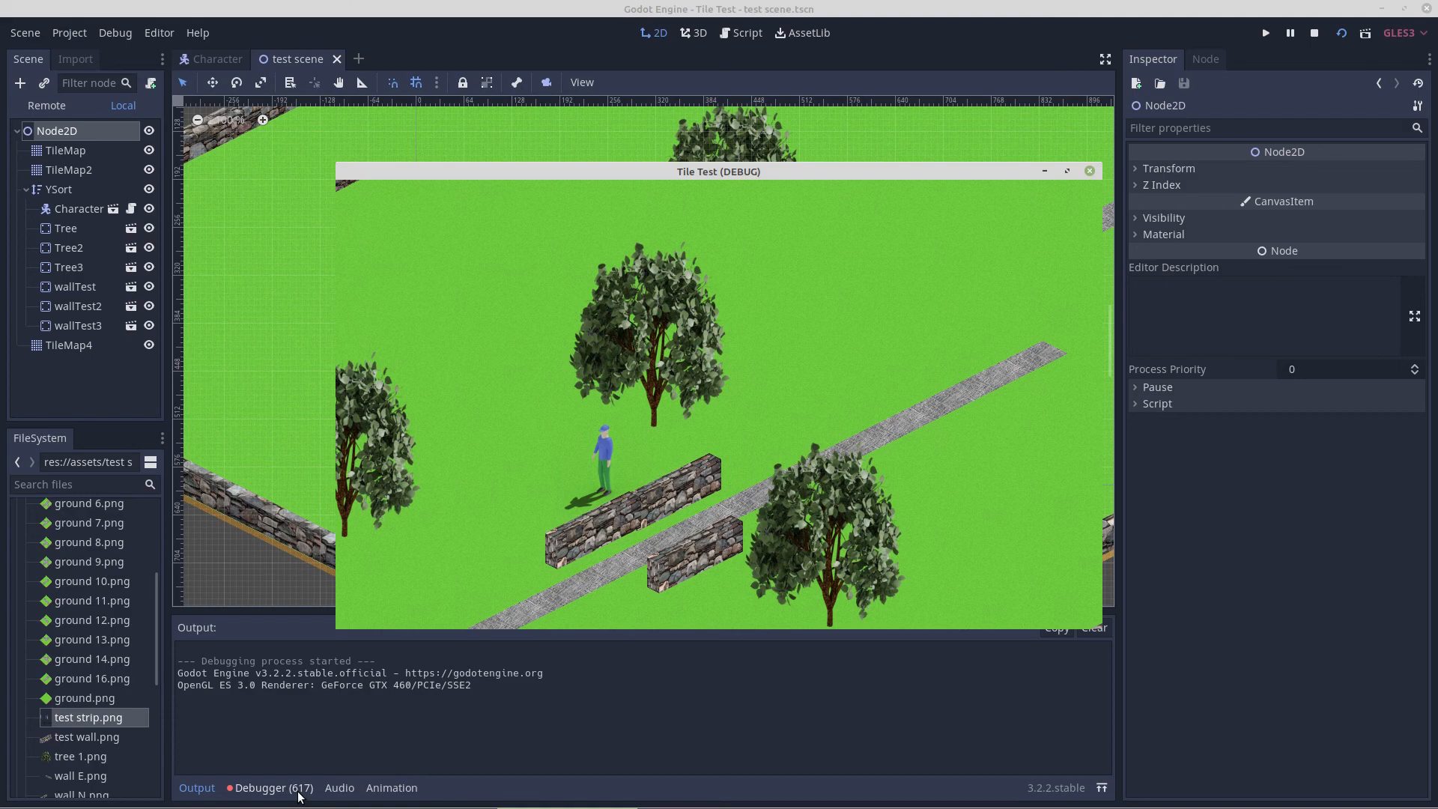
key("Down")
key("Left")
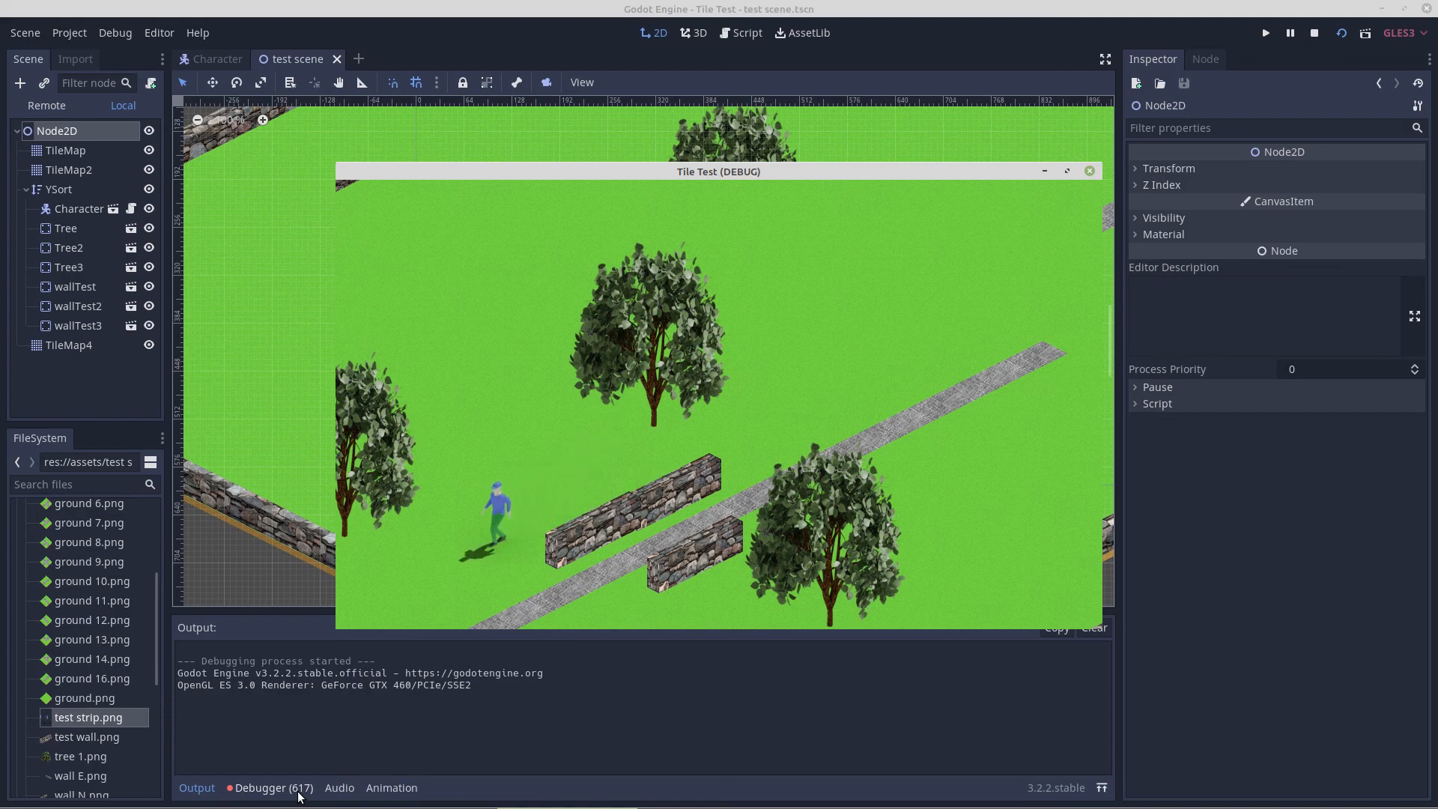
key("Down")
key("Left")
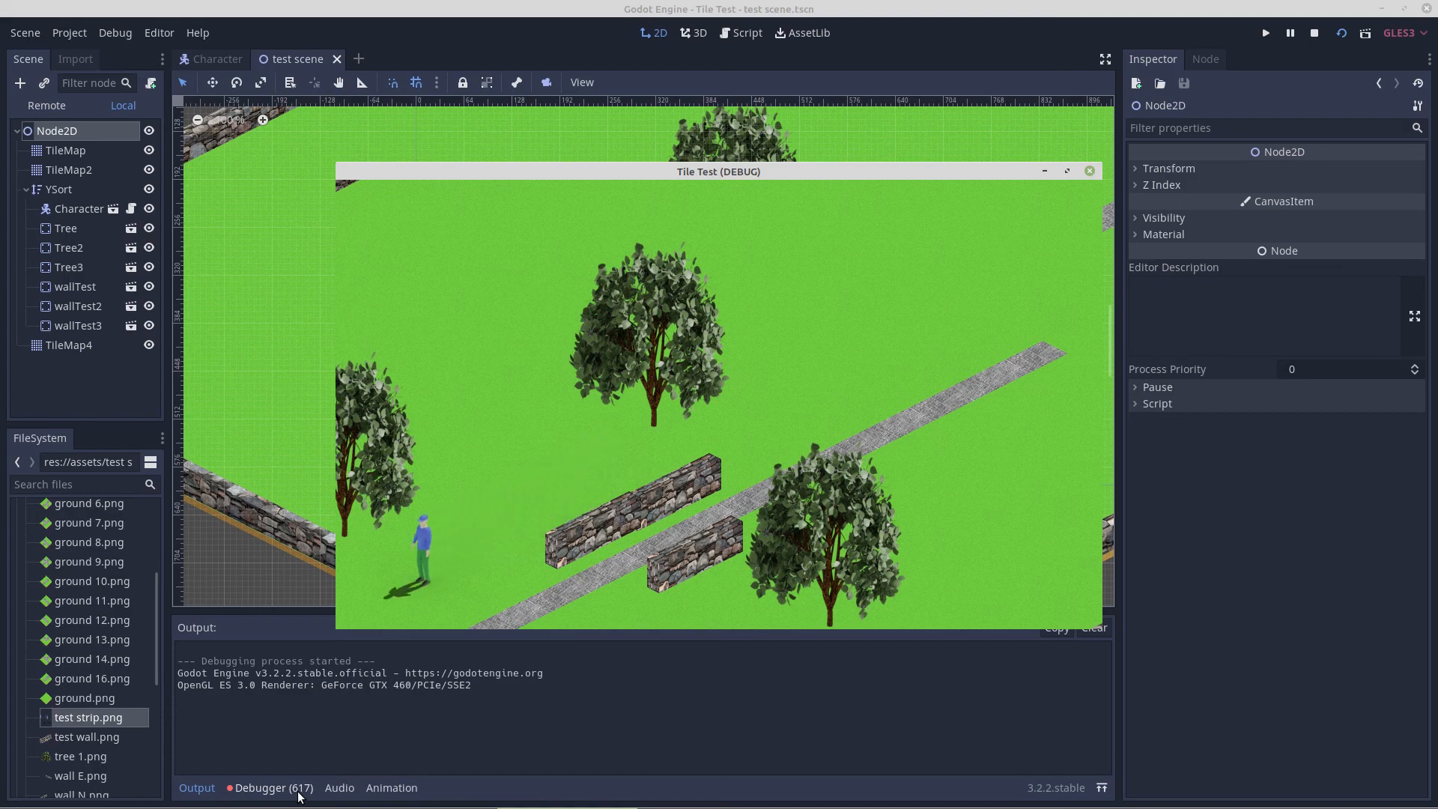
Step: Walk the character diagonally up-right past the central tree onto the open grass above the path to check its animation
key("Up")
key("Right")
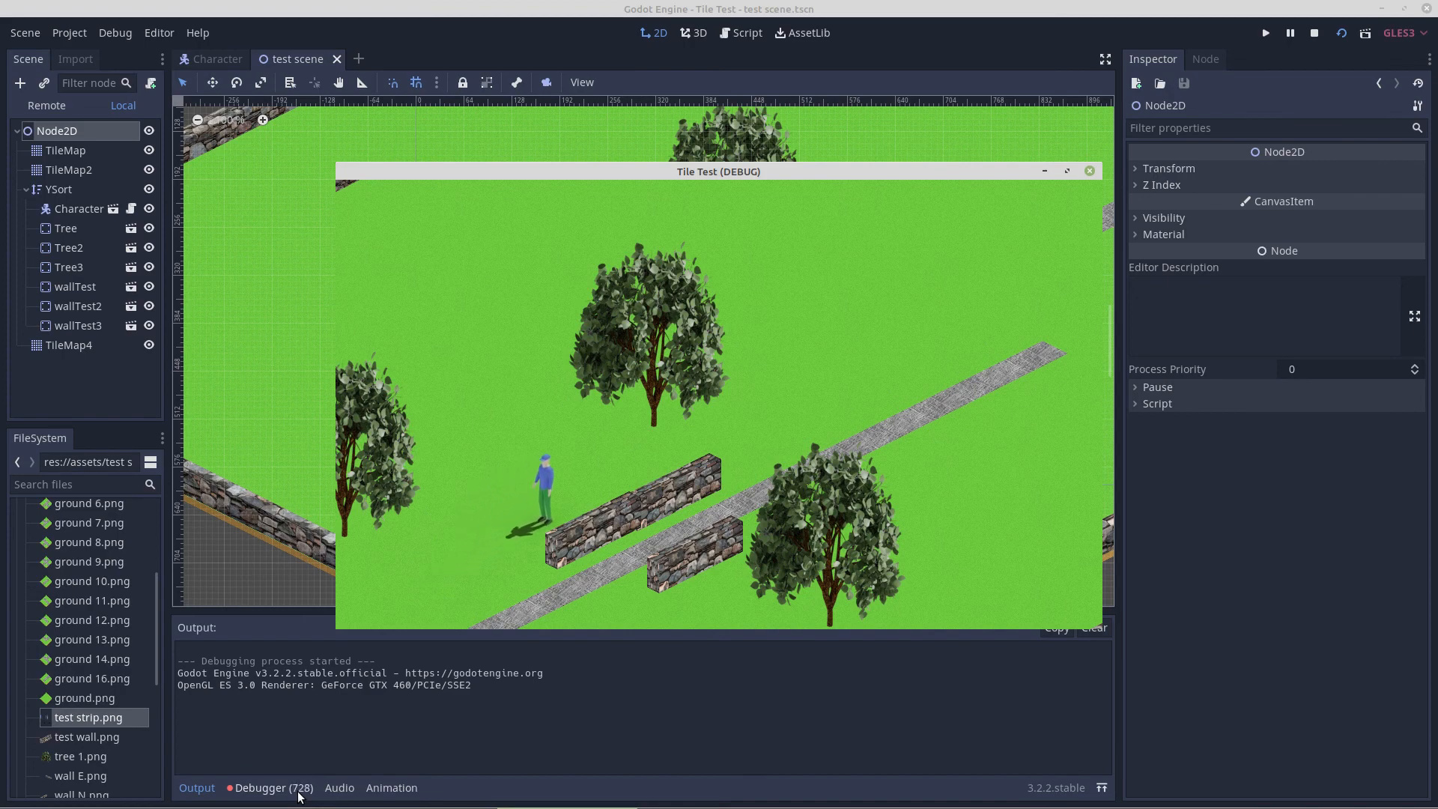
key("Up")
key("Right")
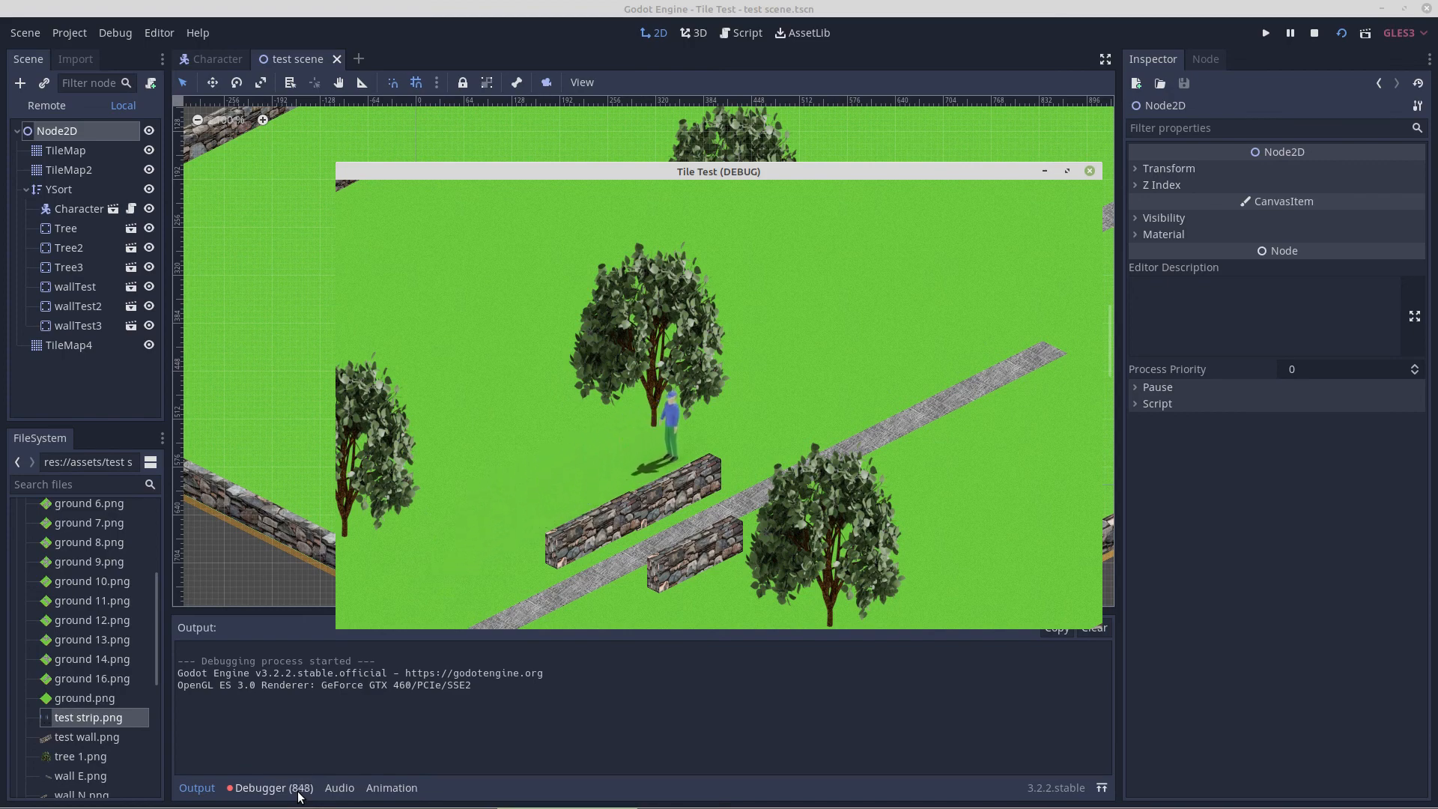
key("Up")
key("Right")
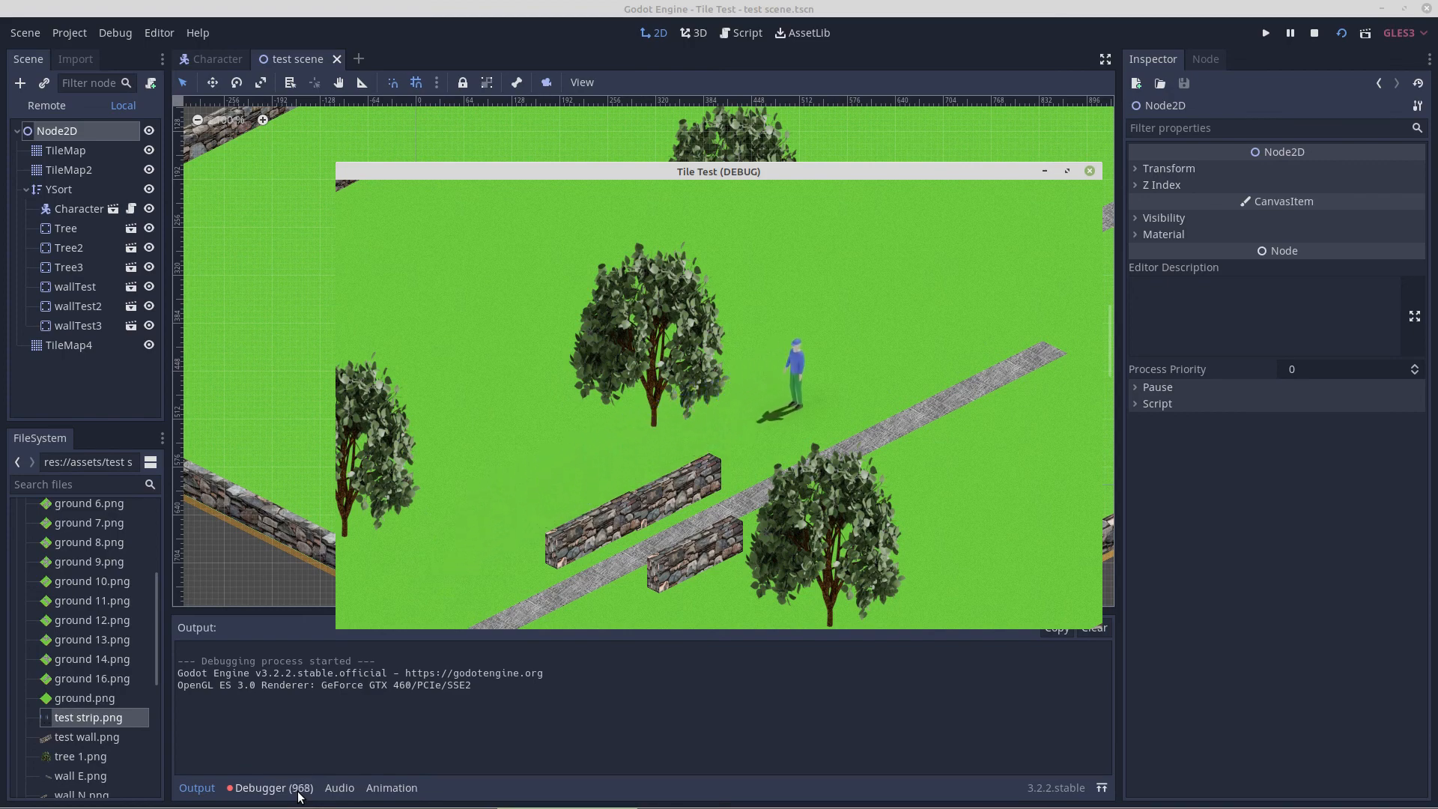
key("Up")
key("Right")
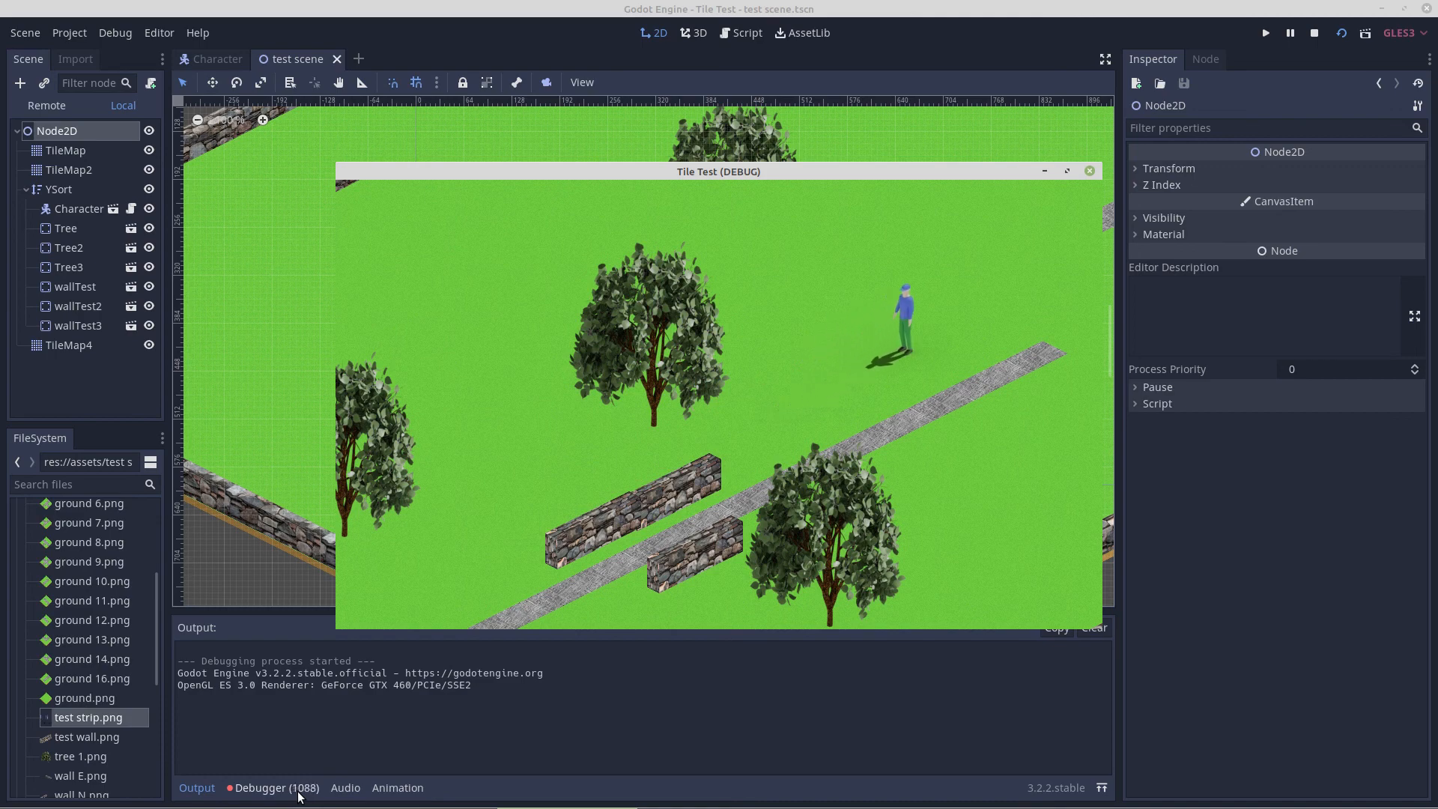
Step: Walk the character back down-left behind the stone wall to the open grass, checking the walk_south and idle animations
key("Down")
key("Left")
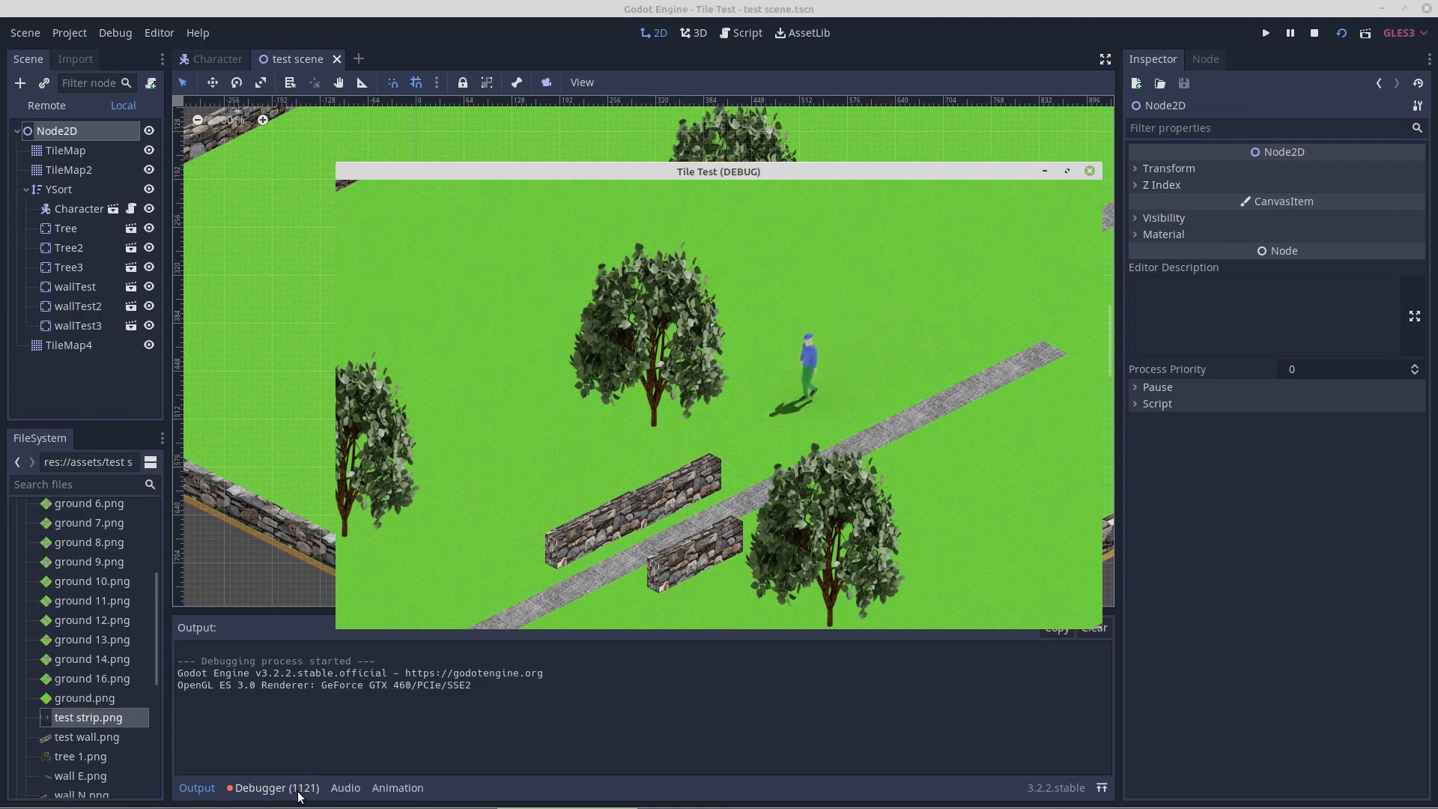
key("Down")
key("Left")
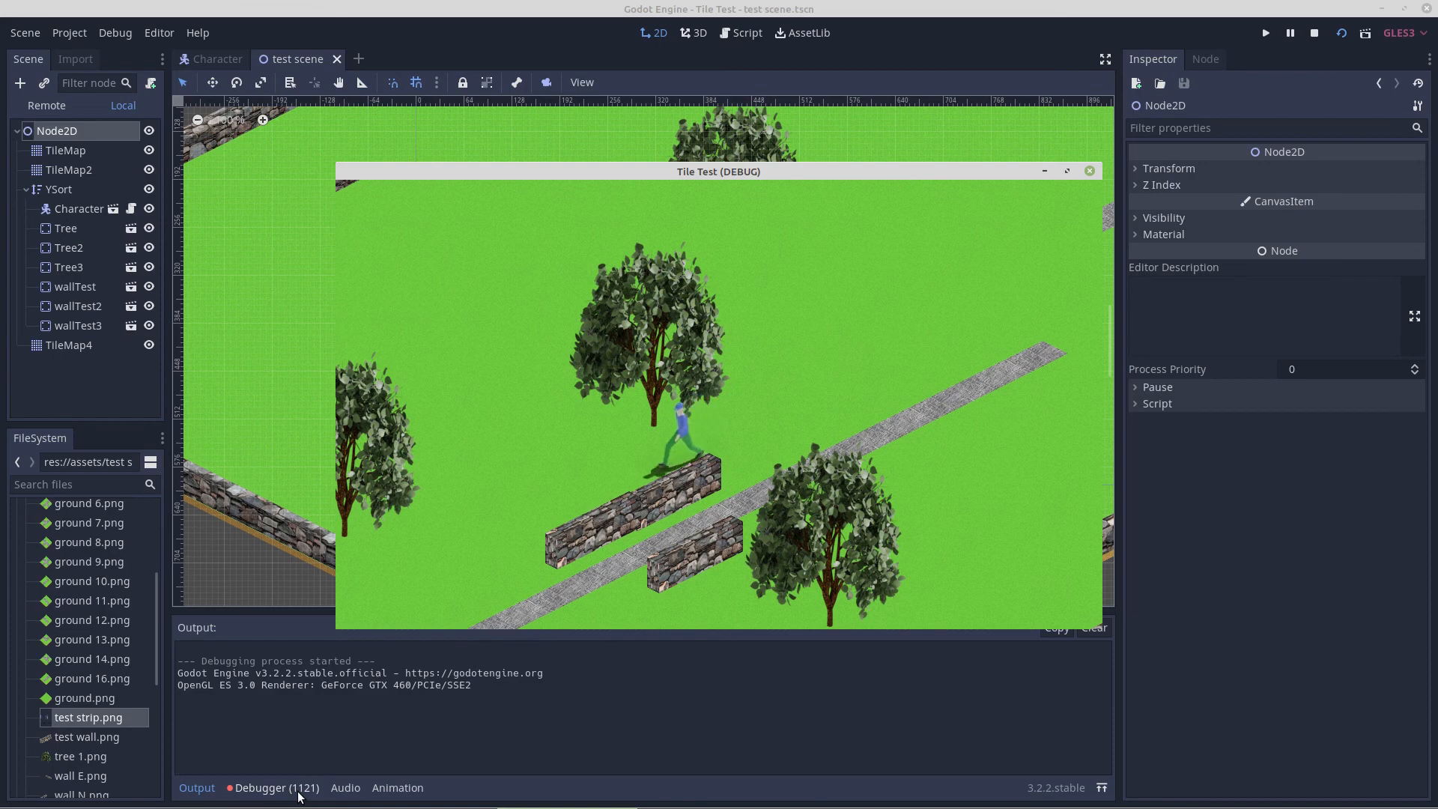
key("Down")
key("Left")
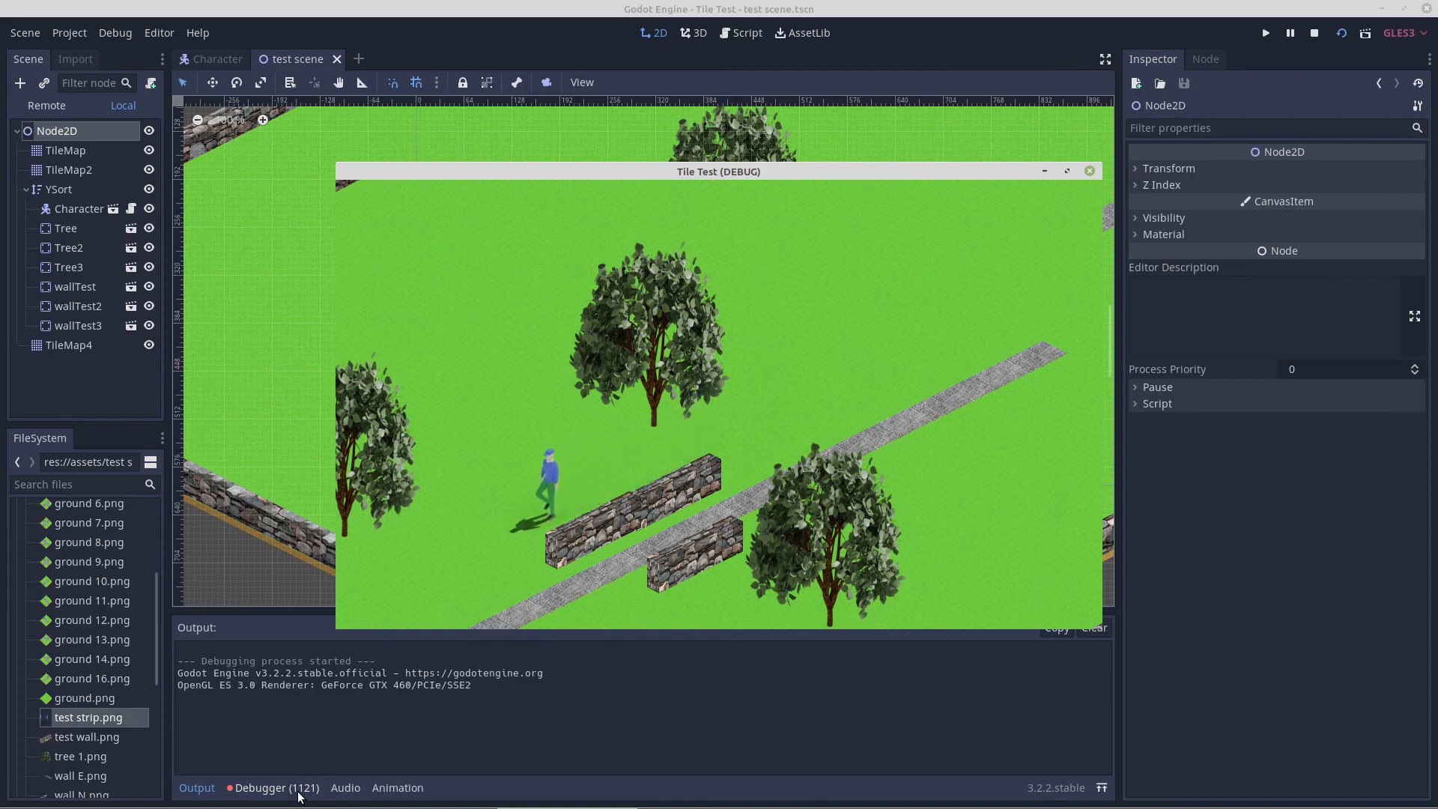
key("Down")
key("Left")
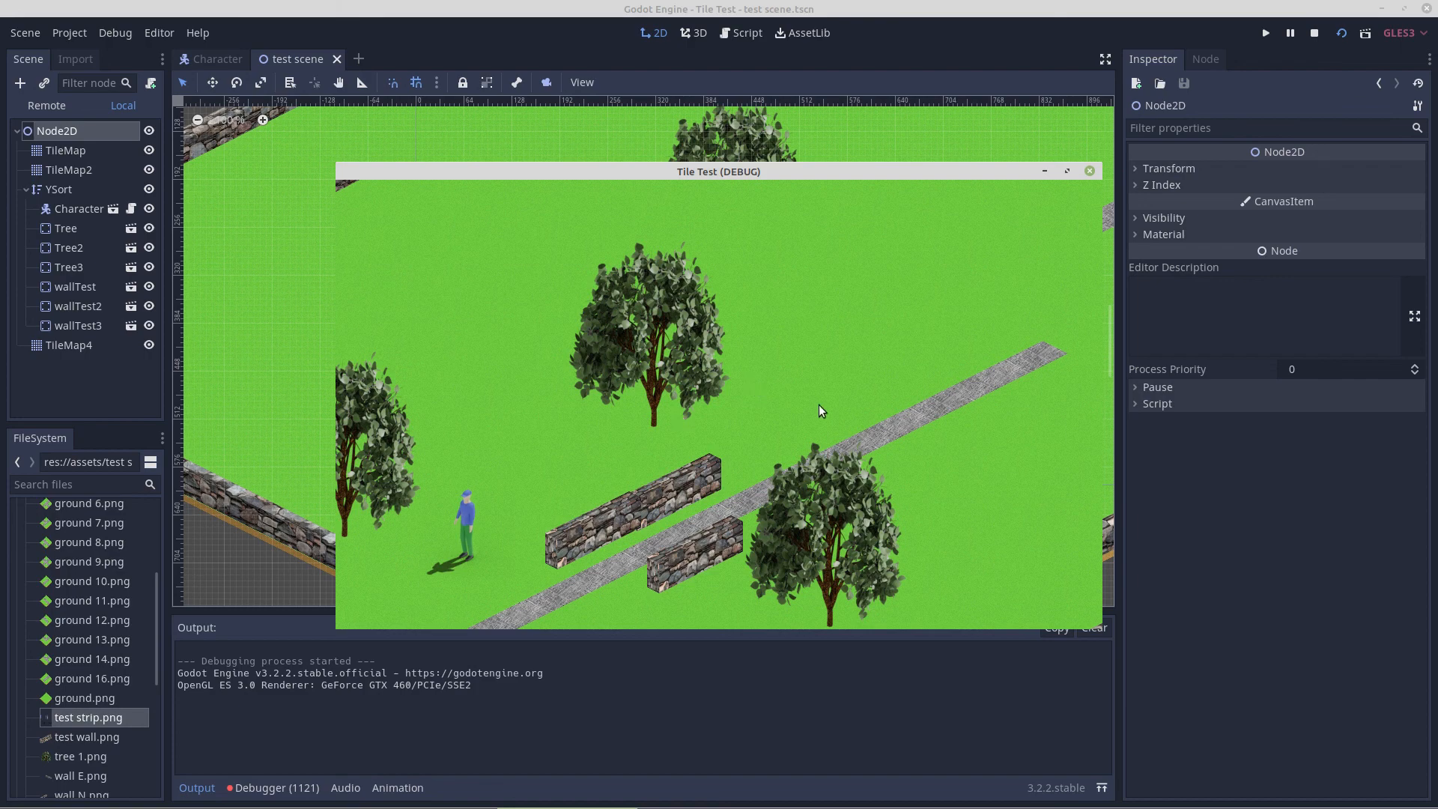
right_click(1247, 799)
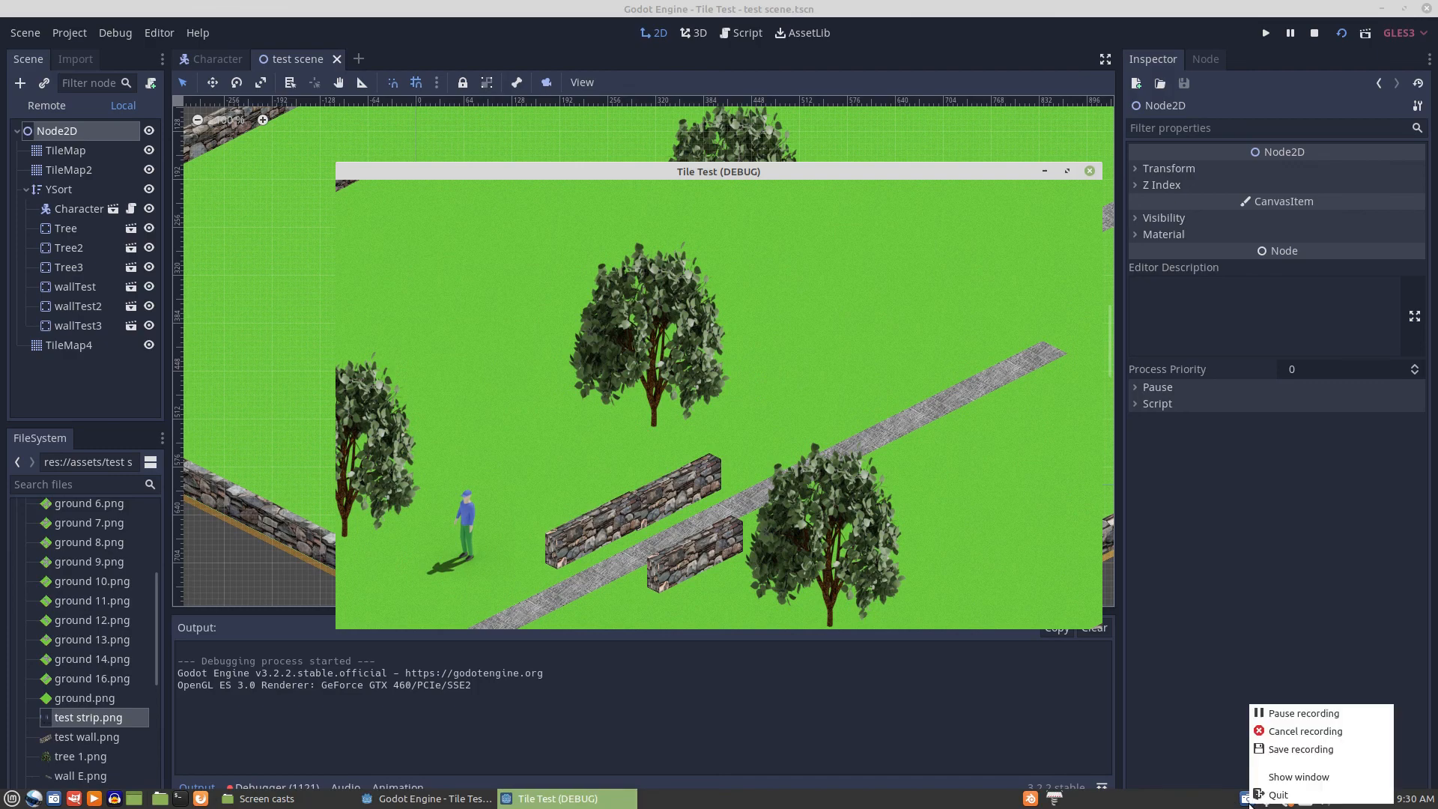